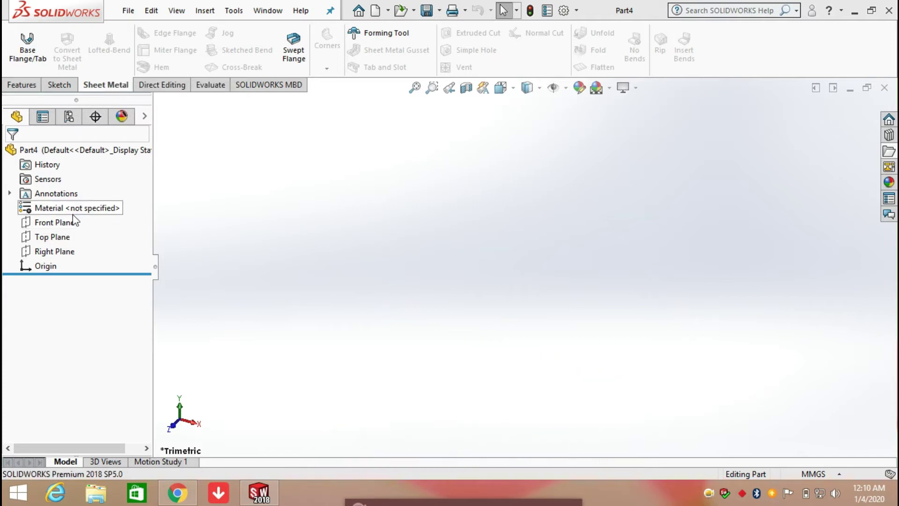
Step: On the Front Plane, draw a centre rectangle anchored at the origin
click(66, 222)
click(60, 85)
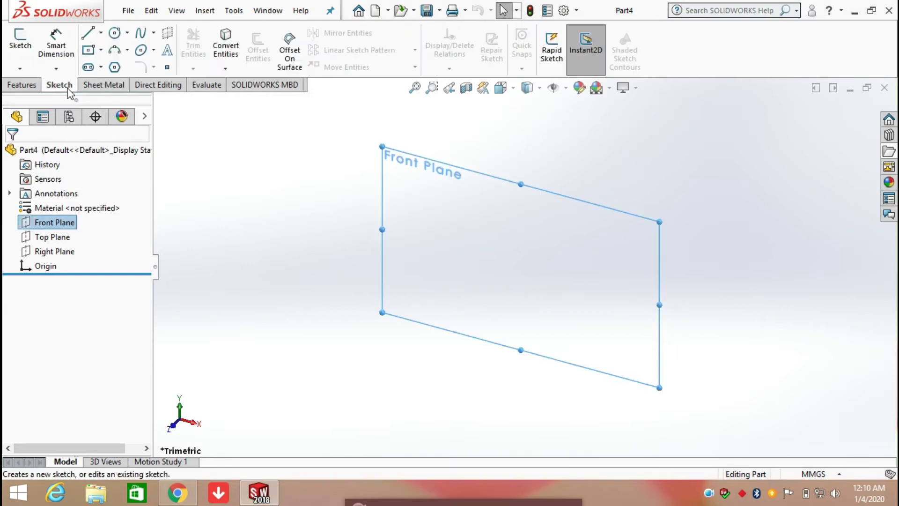
click(101, 49)
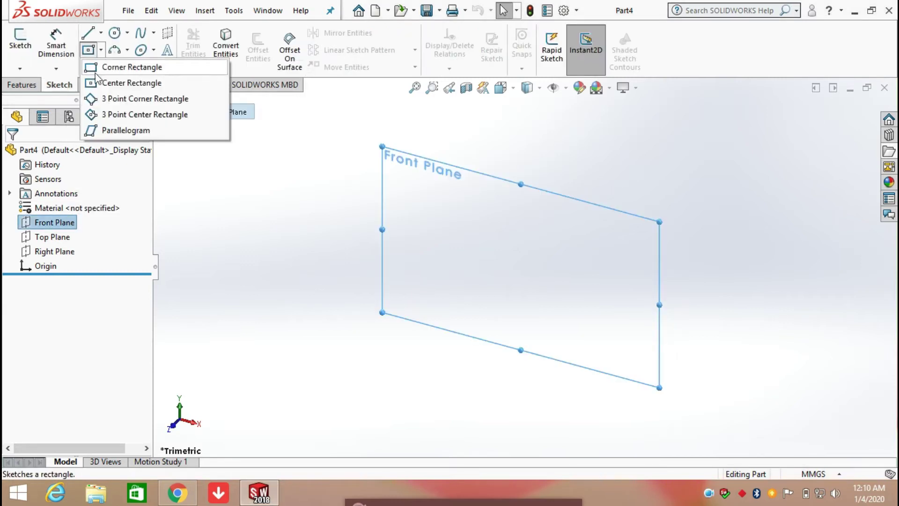
click(98, 83)
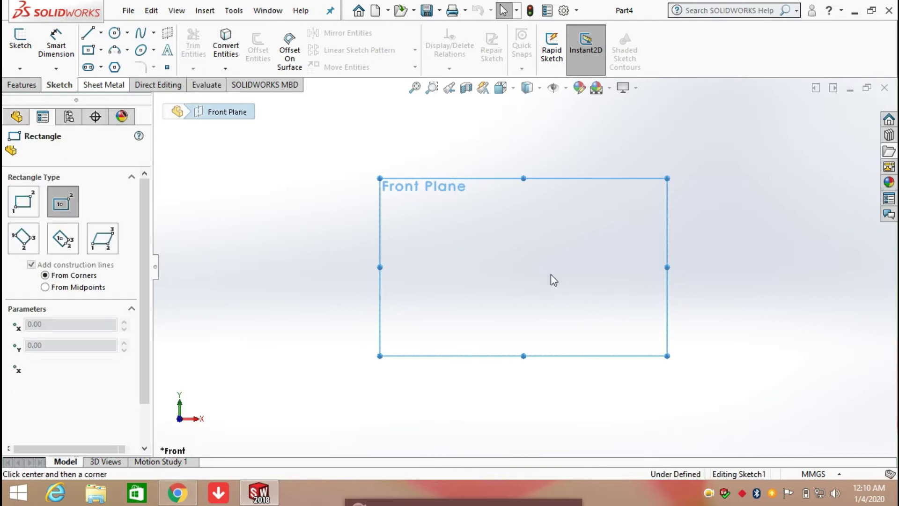
click(524, 266)
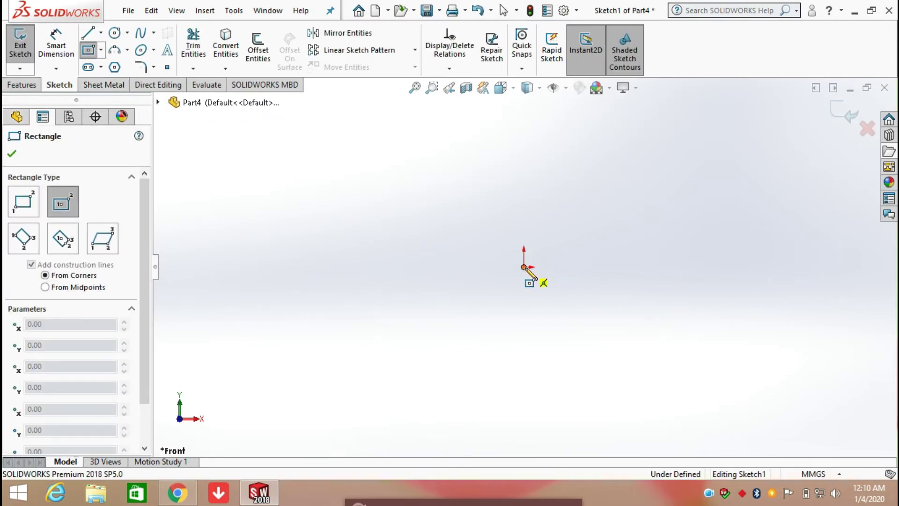
click(623, 348)
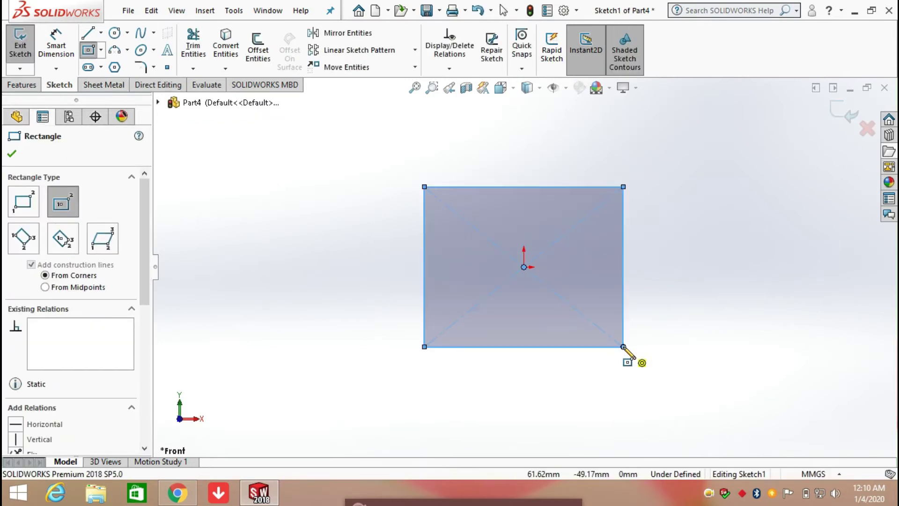
Step: Dimension the rectangle's width and height to 100 mm each
click(59, 45)
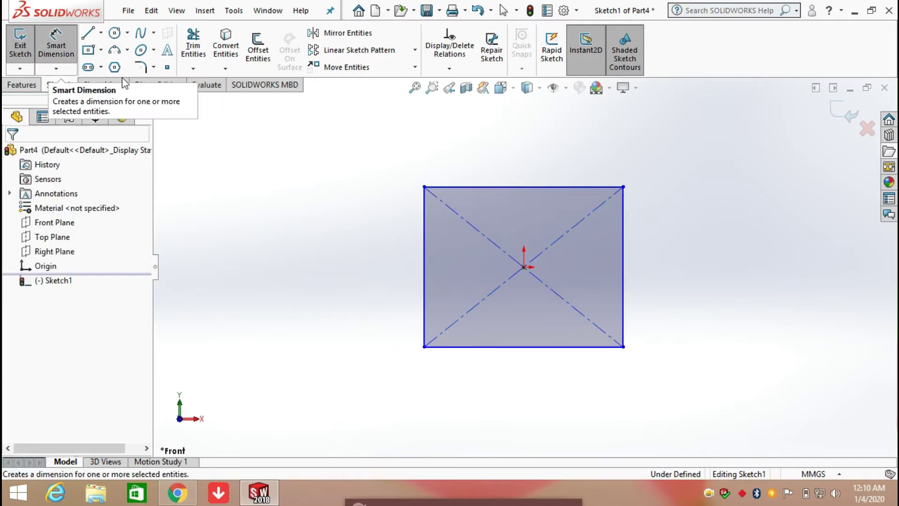
click(480, 186)
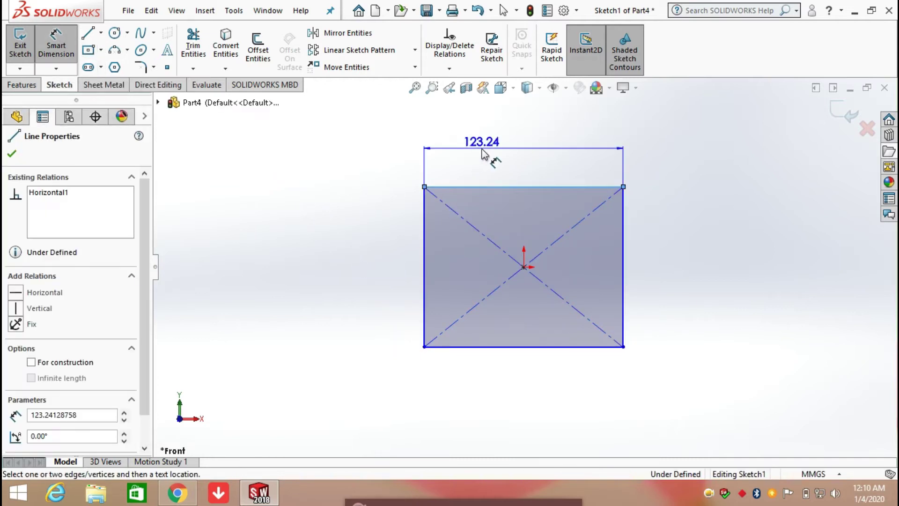
click(482, 155)
text(100)
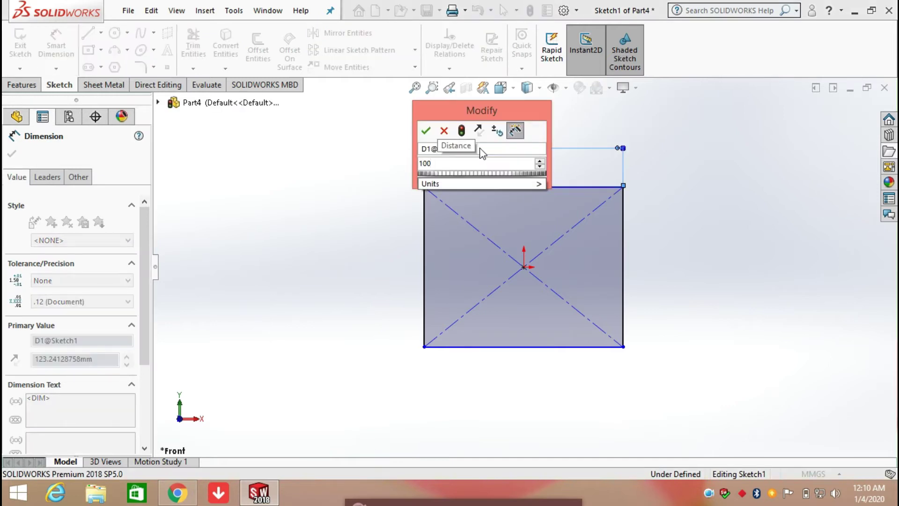
key(Return)
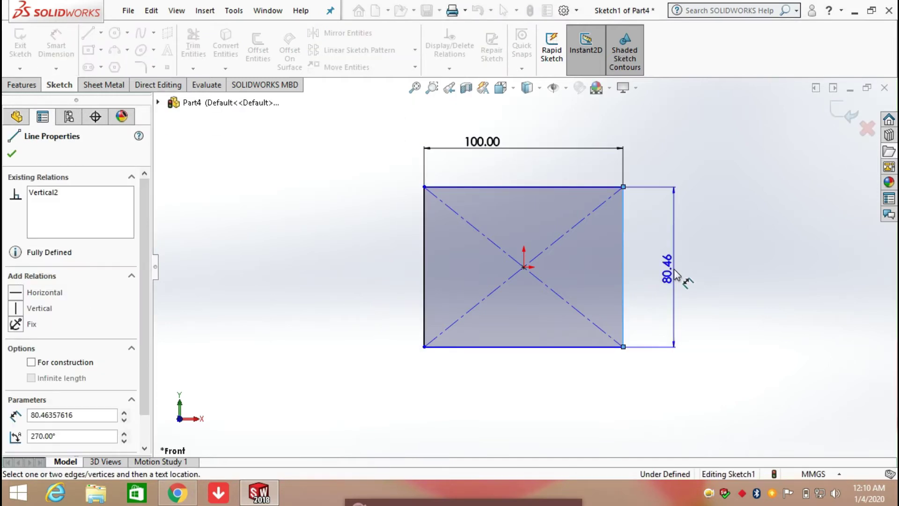
click(675, 274)
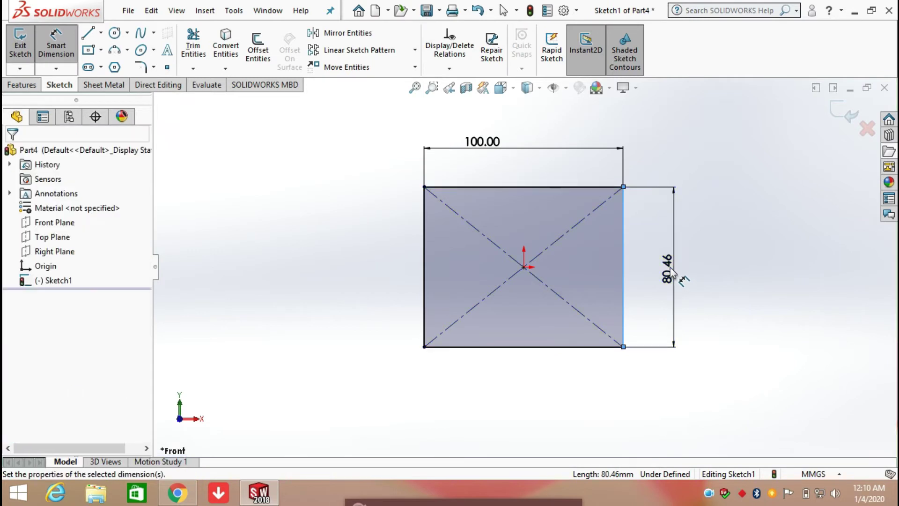
text(100)
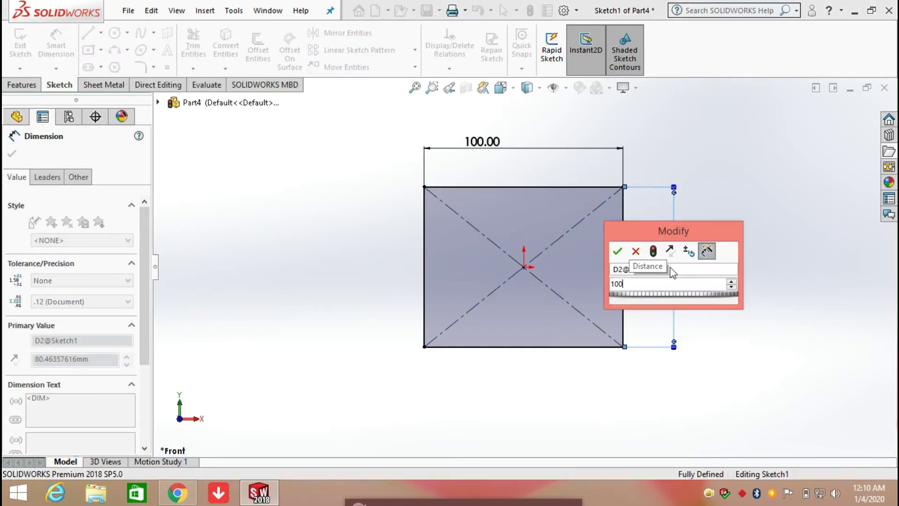
key(Return)
click(711, 318)
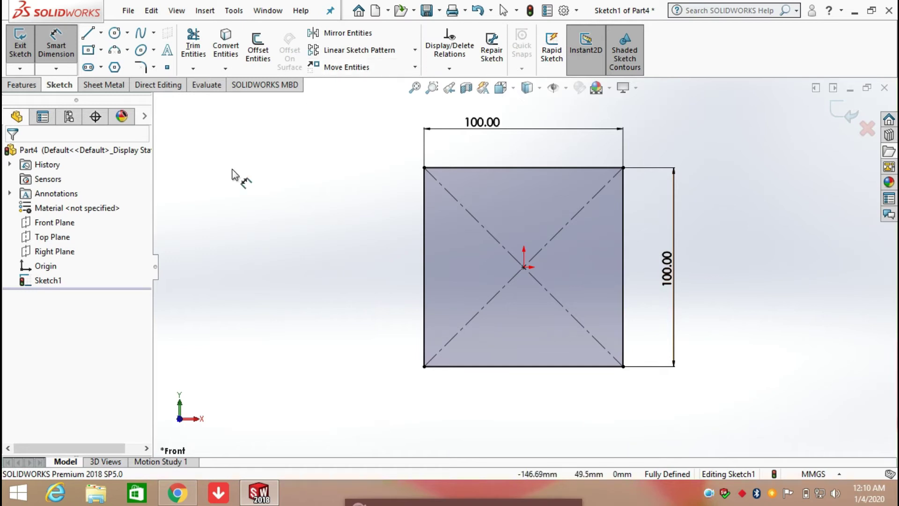
Step: Draw a small circle at the top edge's midpoint and dimension it Ø4 mm
click(115, 33)
scroll(529, 175, down, 1)
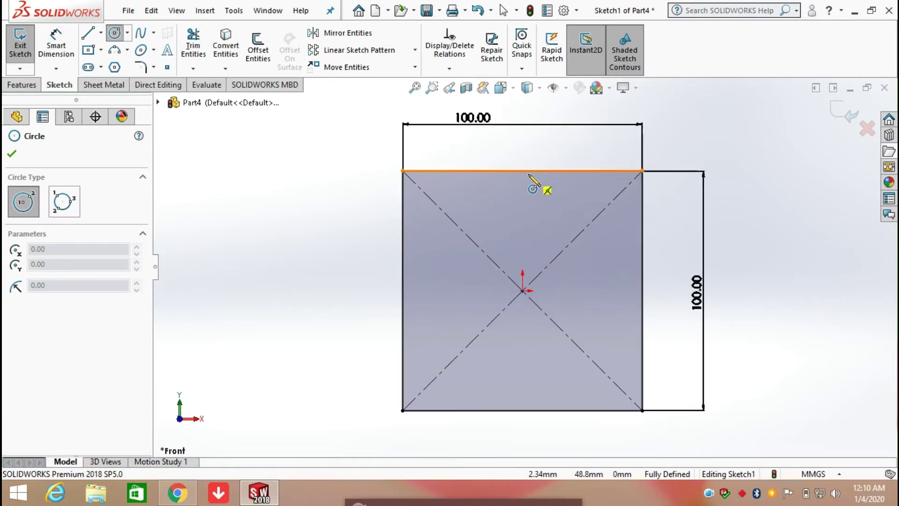
click(523, 171)
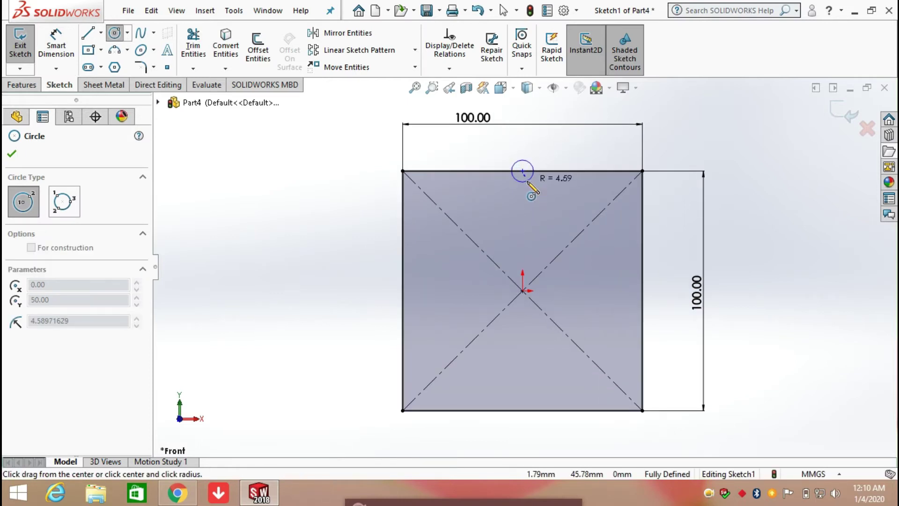
click(528, 182)
right_click(528, 181)
click(550, 191)
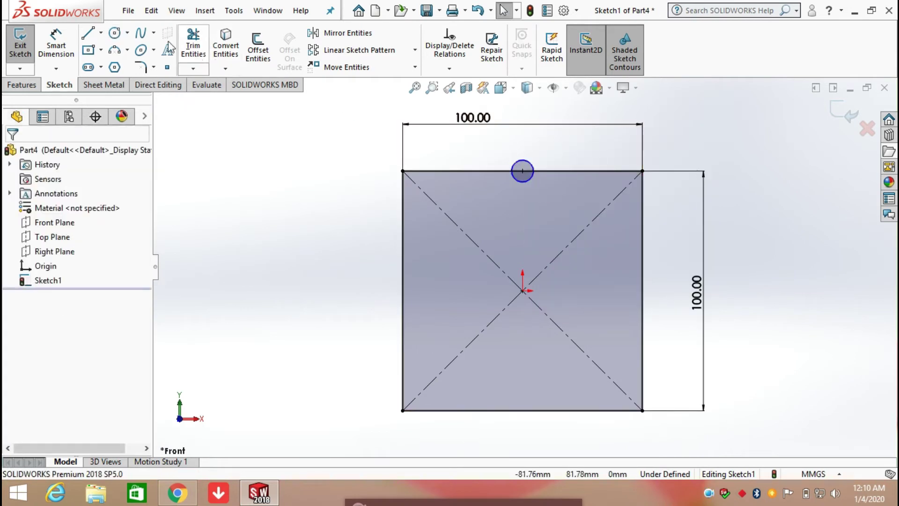
click(56, 38)
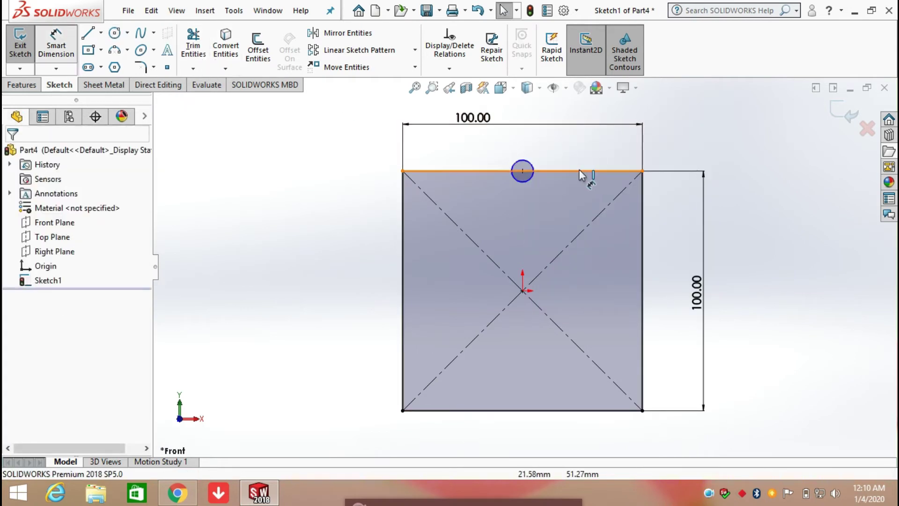
click(528, 152)
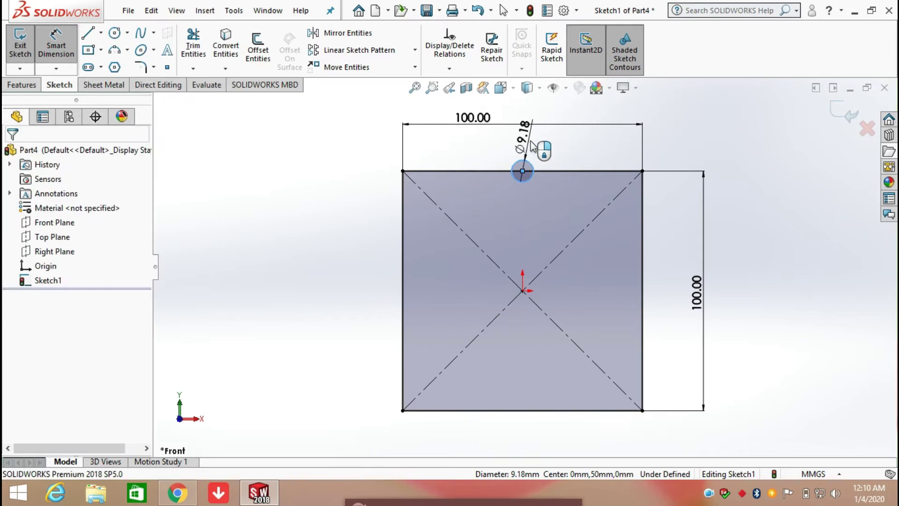
click(531, 146)
key(Return)
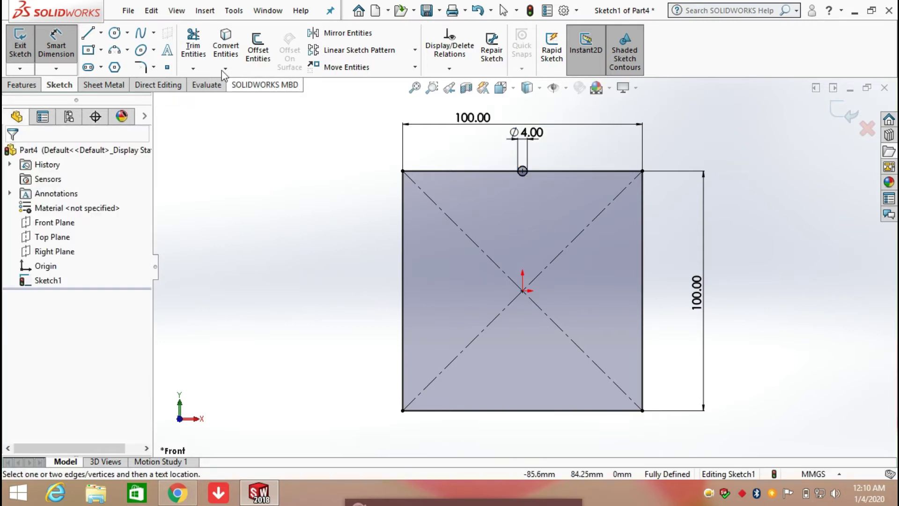
Step: Power-trim the 4 mm circle and the top-edge segment inside it
click(193, 47)
scroll(515, 180, down, 3)
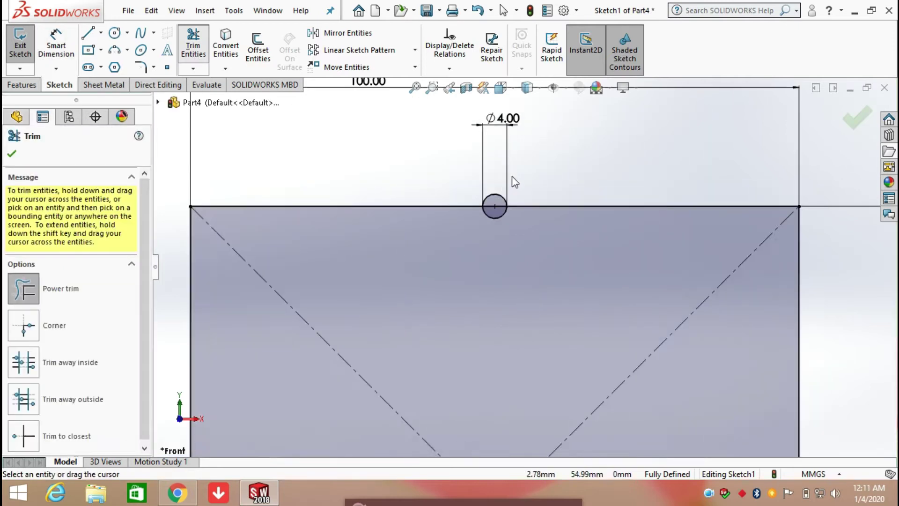
scroll(512, 177, down, 1)
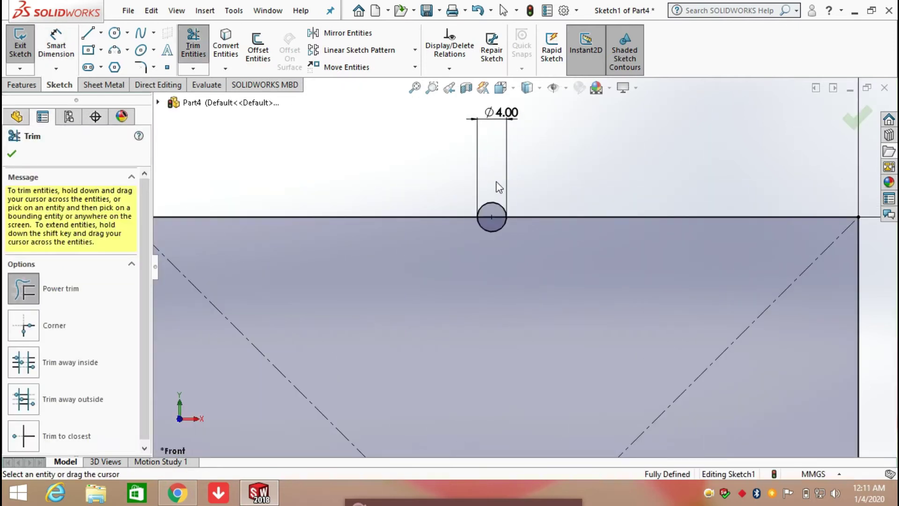
drag(496, 212, 497, 235)
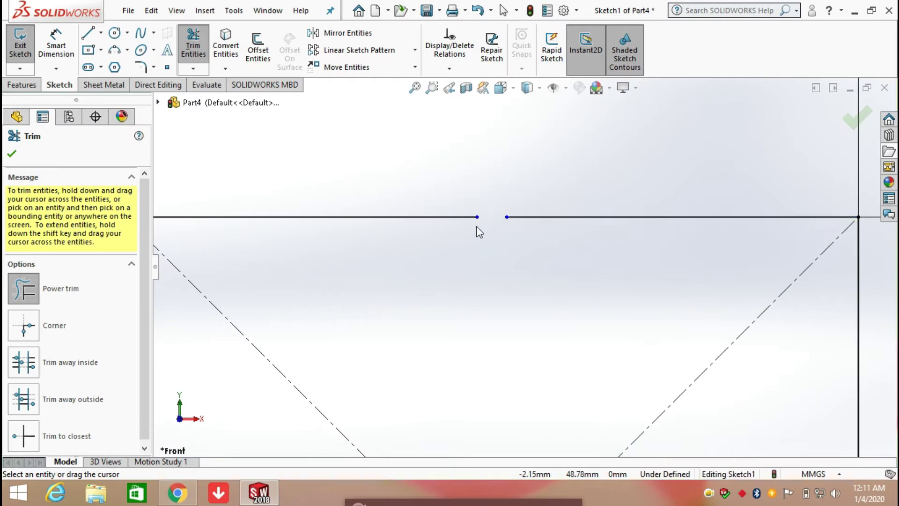
click(13, 153)
scroll(550, 226, up, 4)
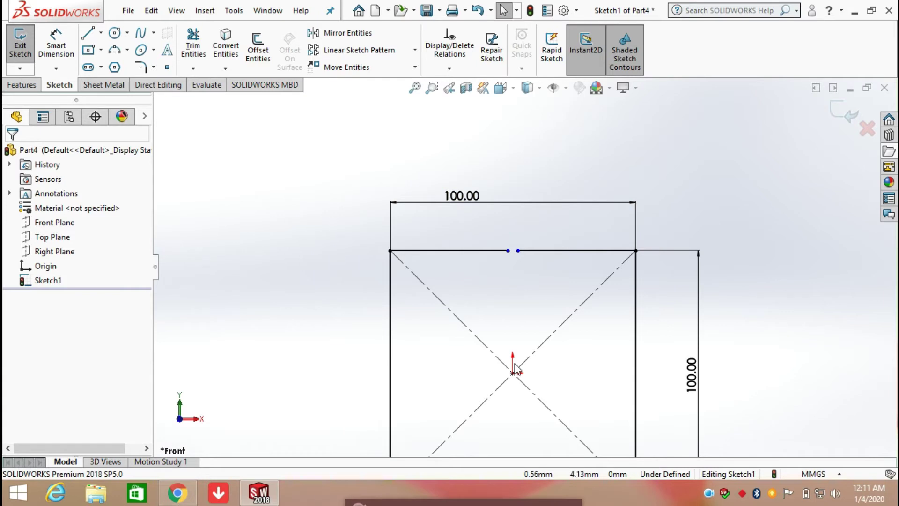
scroll(512, 362, up, 2)
mouse_move(542, 392)
middle_down()
mouse_move(518, 339)
mouse_move(534, 335)
middle_up()
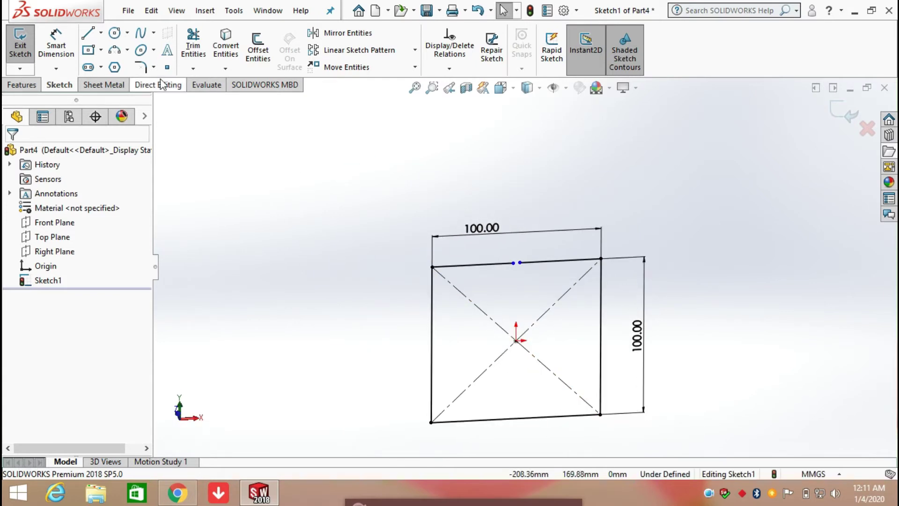
Step: Apply 10 mm sketch fillets to all four square corners and exit Sketch1
click(153, 68)
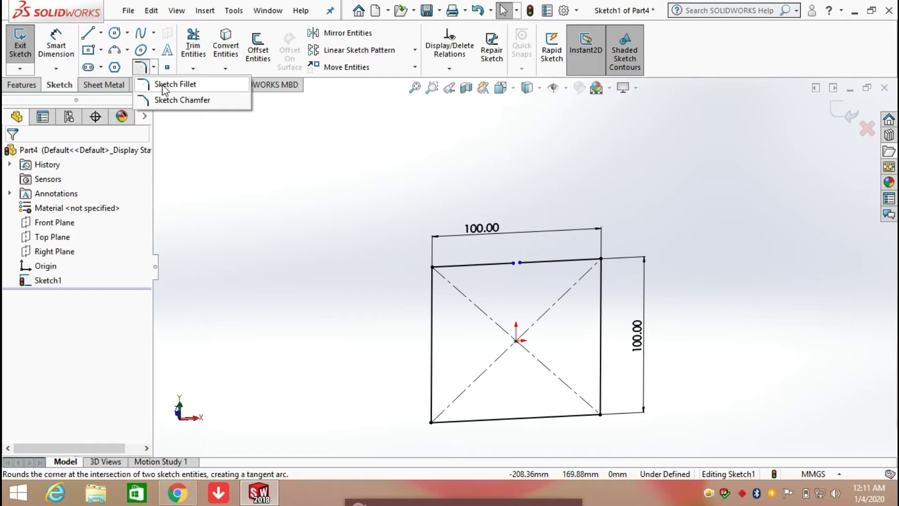
click(162, 84)
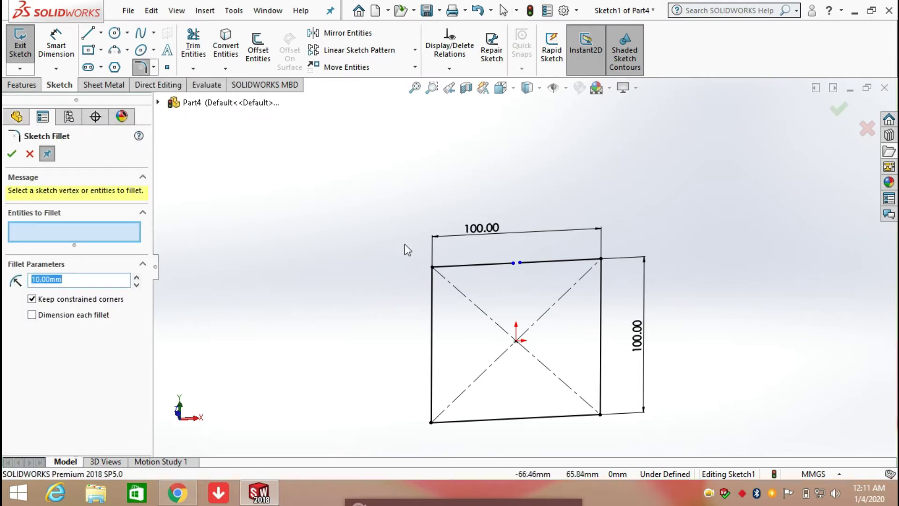
click(432, 267)
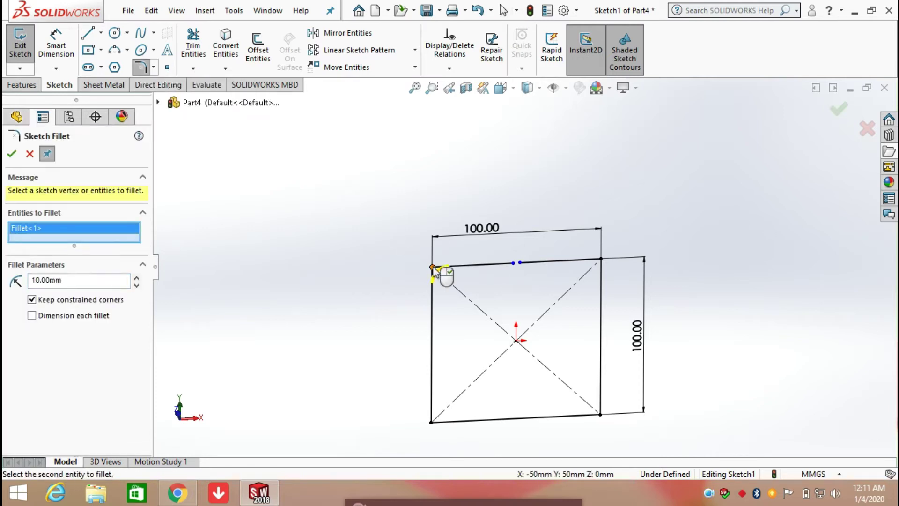
click(432, 422)
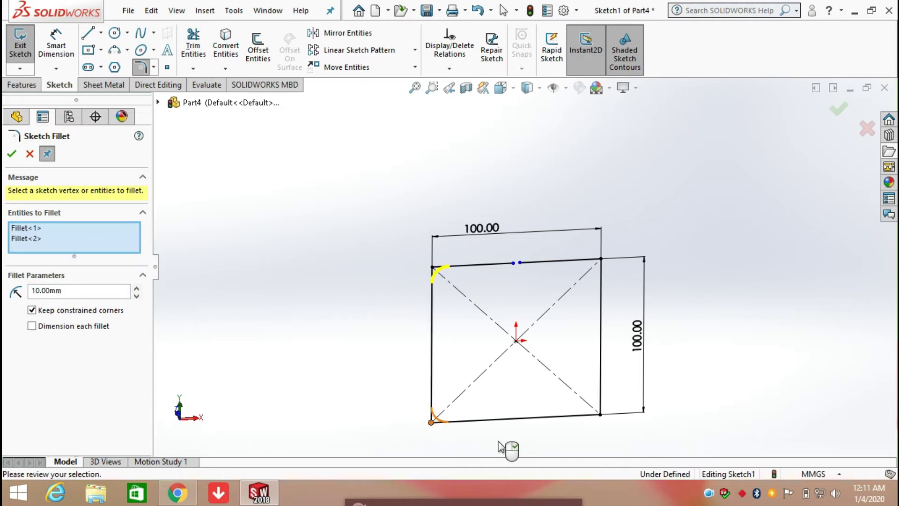
click(602, 414)
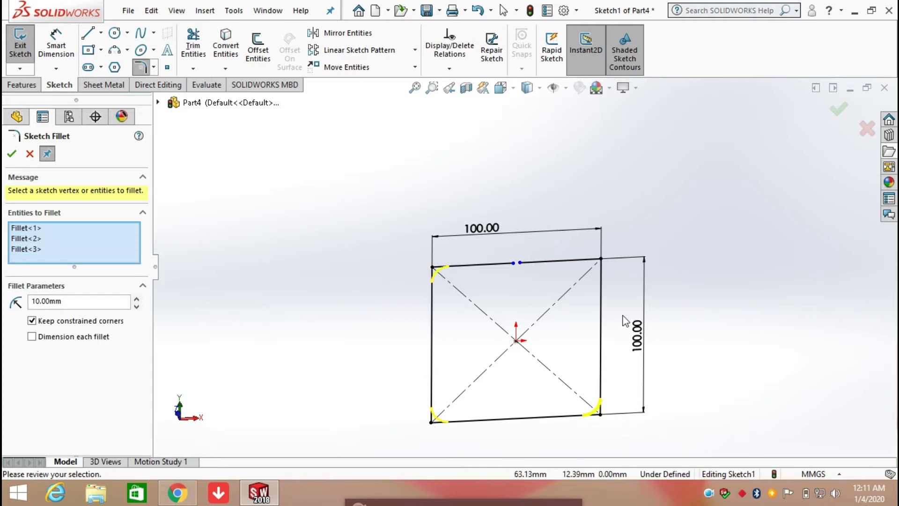
click(601, 258)
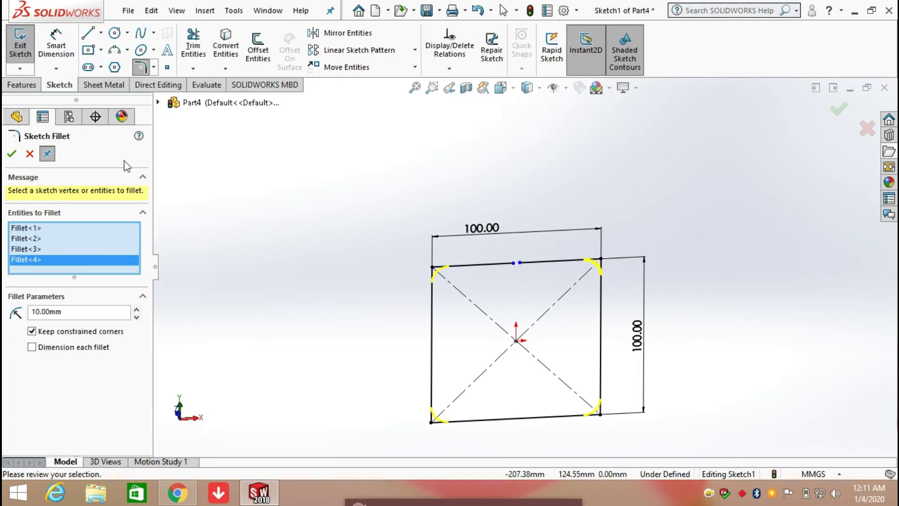
click(12, 154)
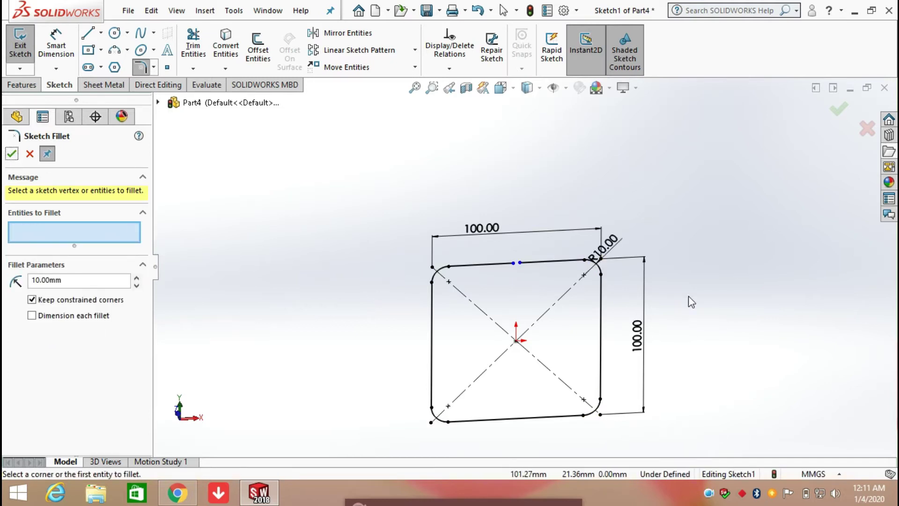
click(838, 113)
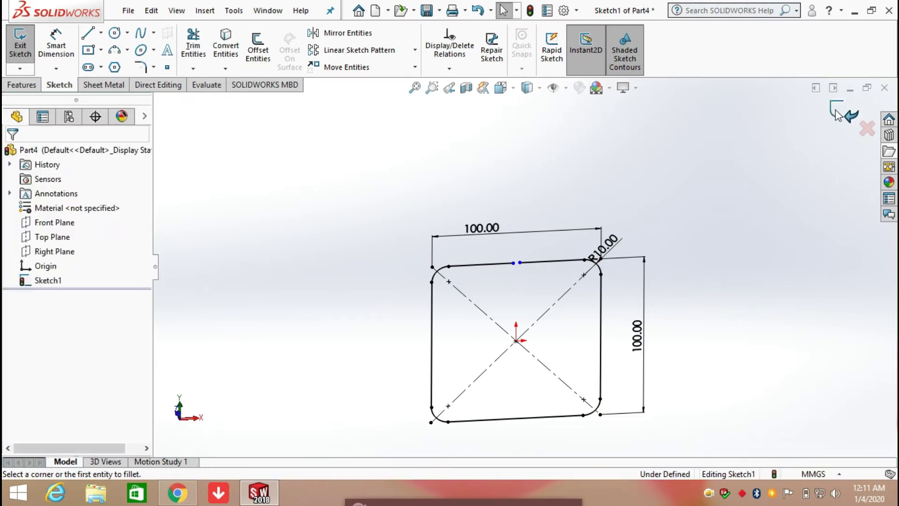
click(838, 114)
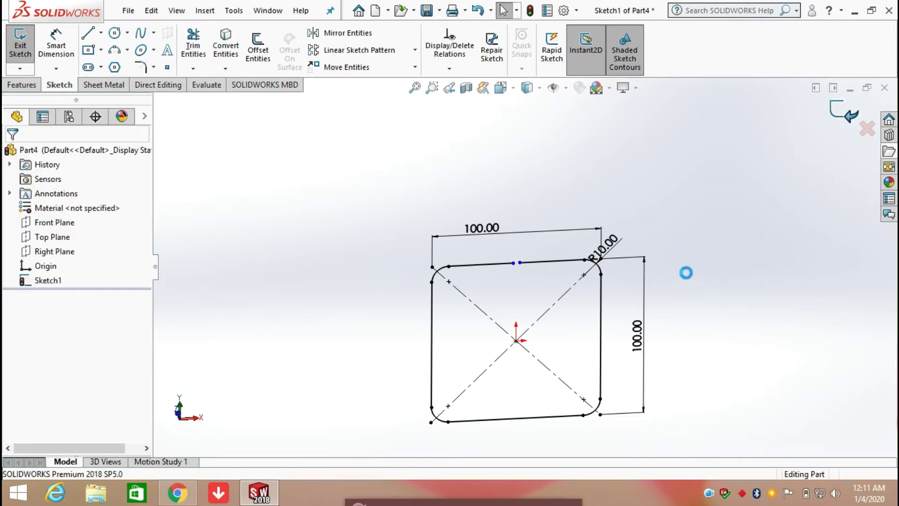
Step: Create Plane1 as a reference plane offset 70 mm from the Front Plane
middle_drag(682, 337, 707, 272)
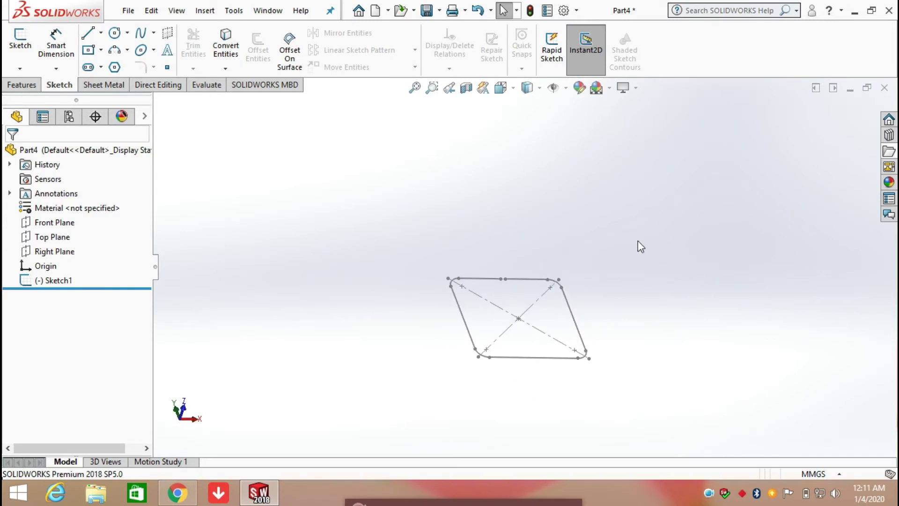
click(32, 85)
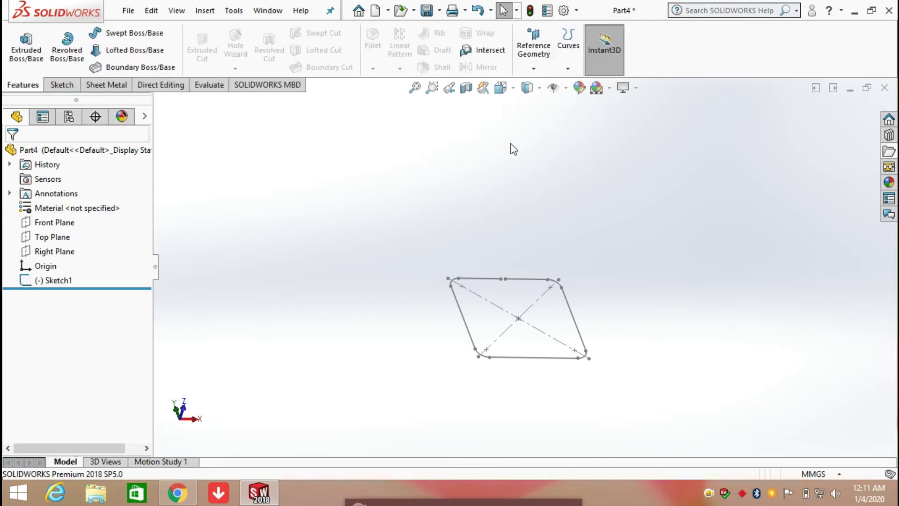
click(533, 68)
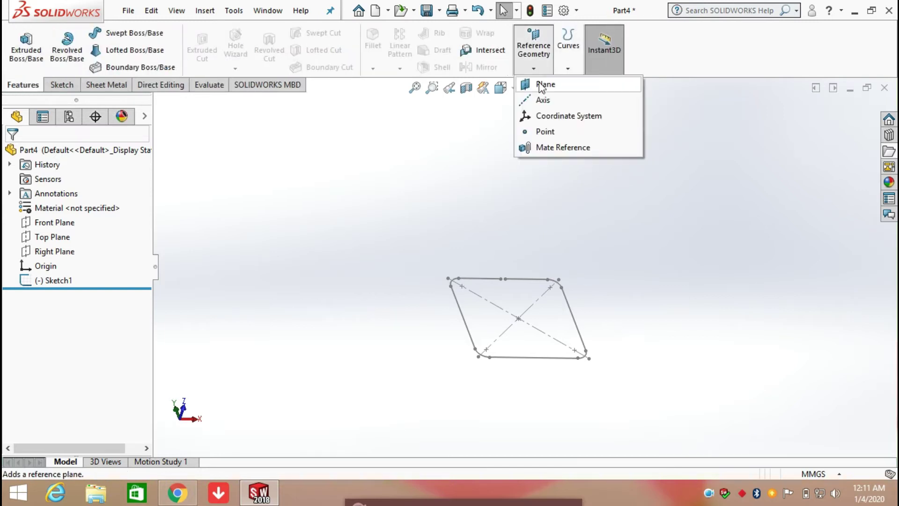
click(544, 84)
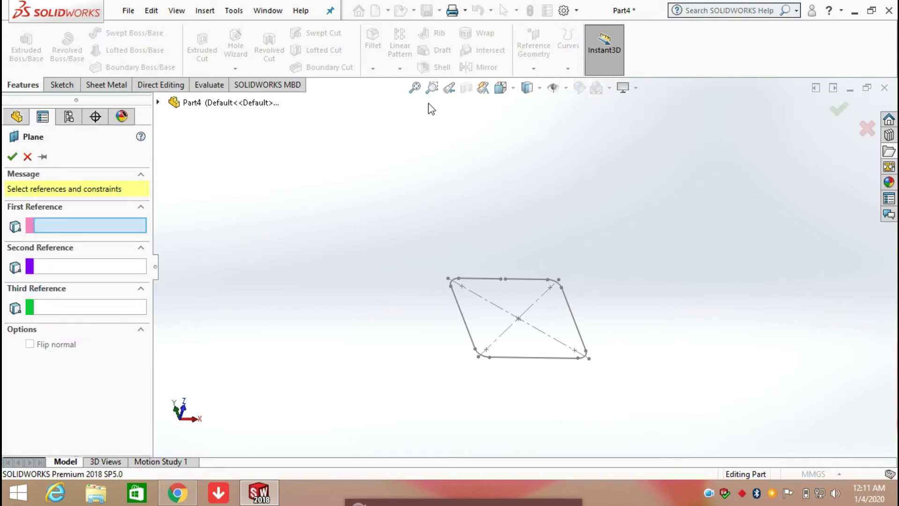
click(158, 102)
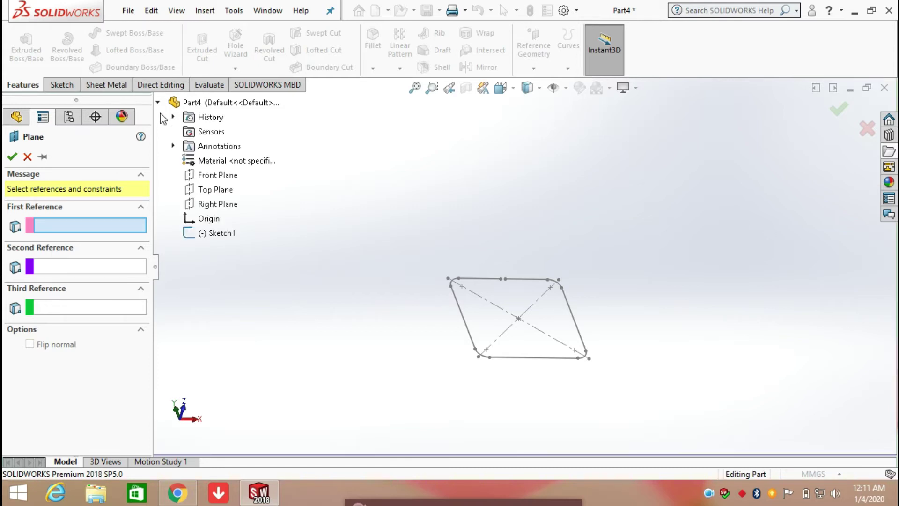
click(209, 178)
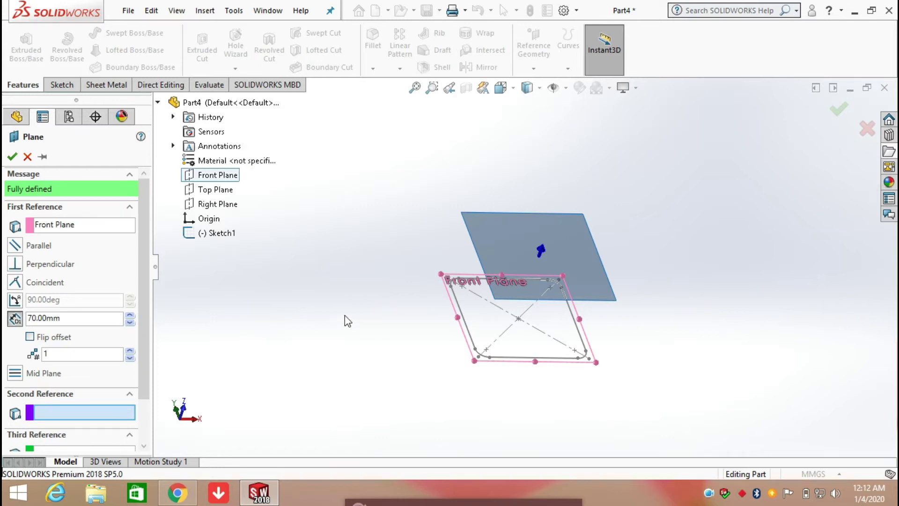
middle_drag(648, 298, 656, 258)
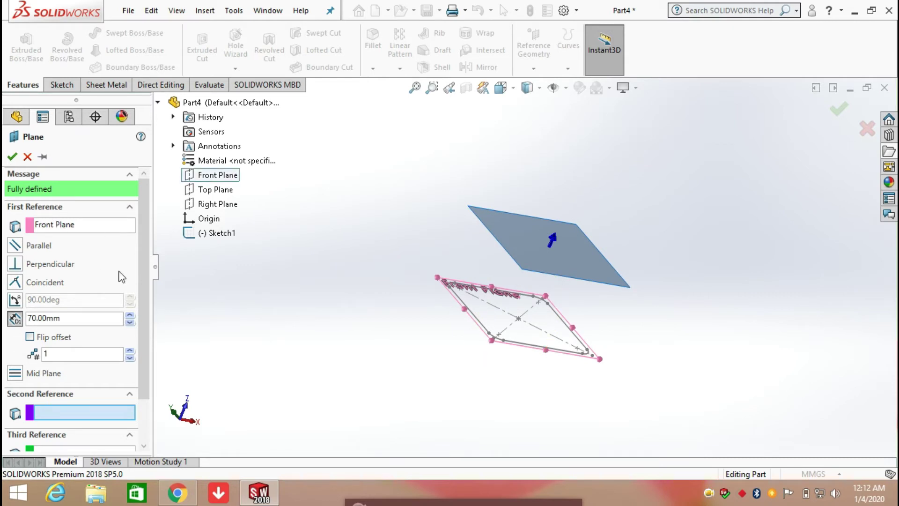
click(16, 160)
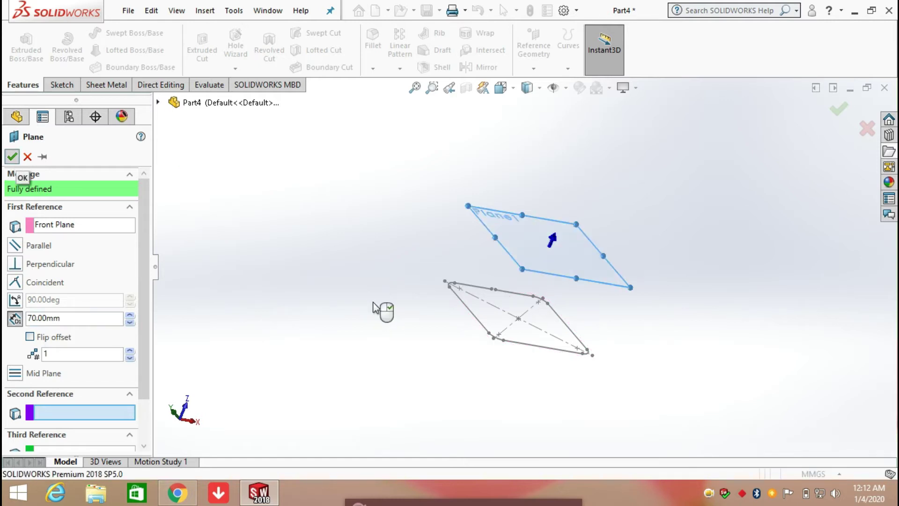
key(space)
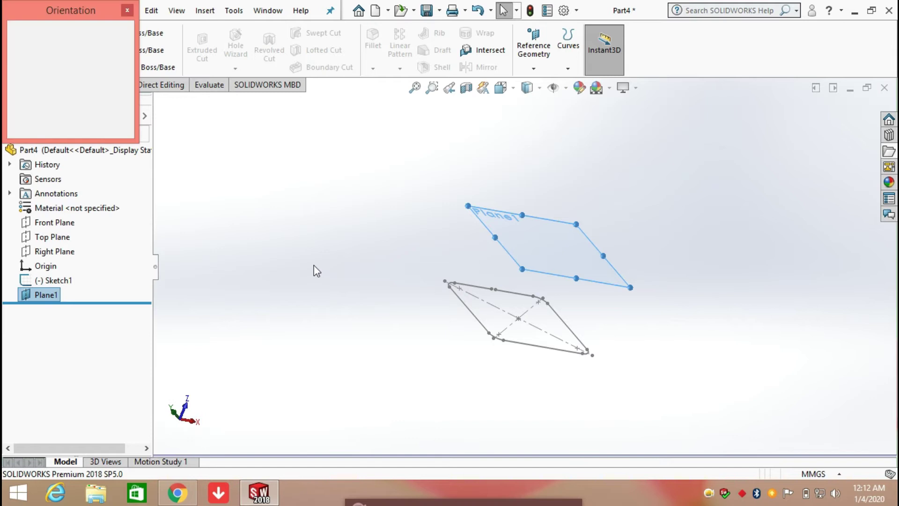
Step: Viewing Plane1 face-on, sketch a circle centred on the origin
click(455, 244)
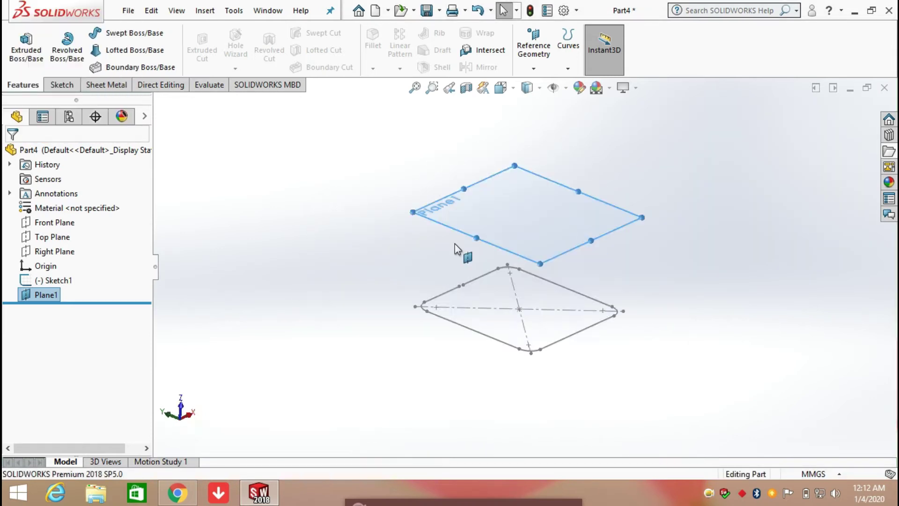
click(59, 84)
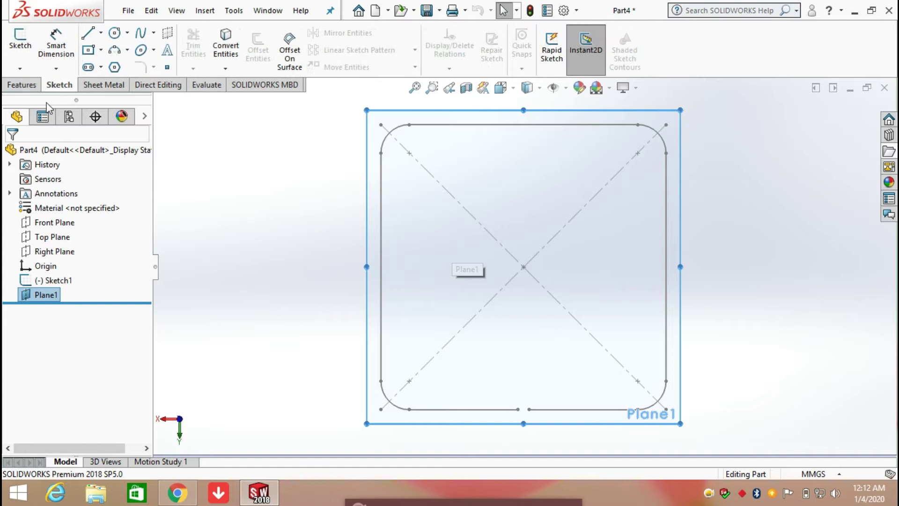
click(115, 34)
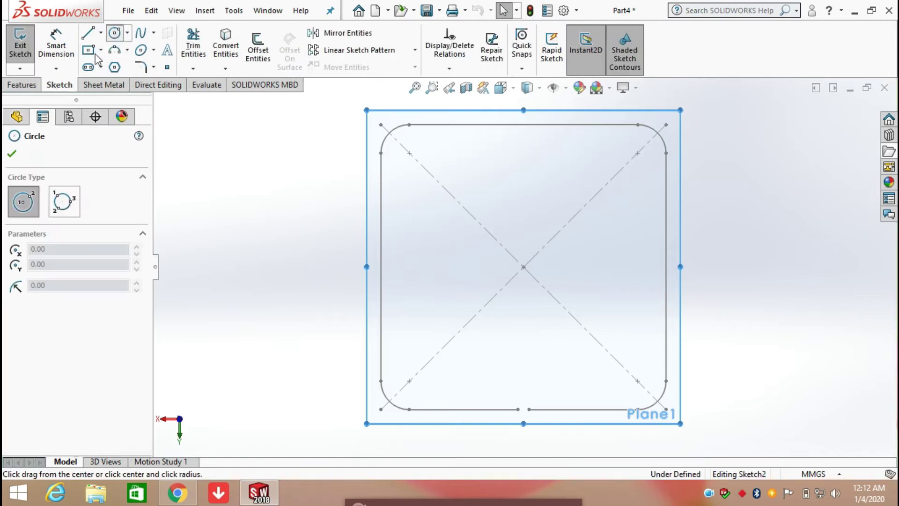
click(527, 263)
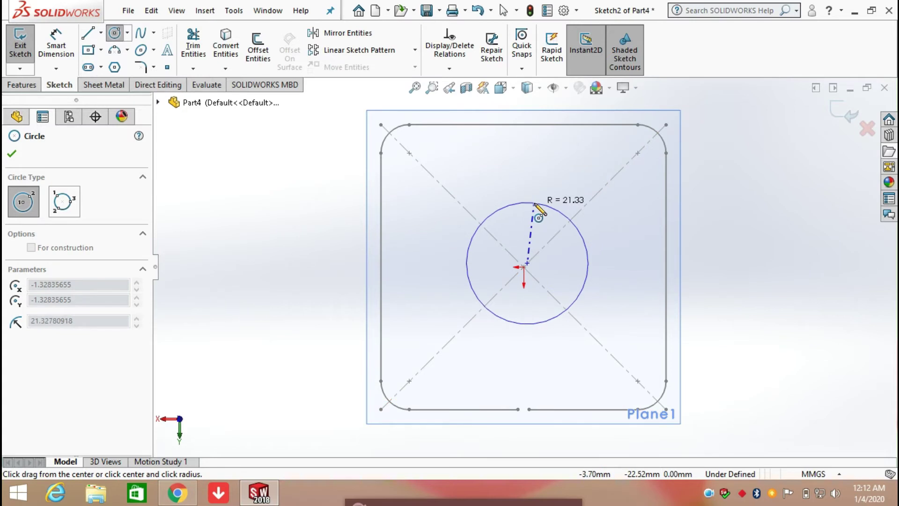
click(519, 201)
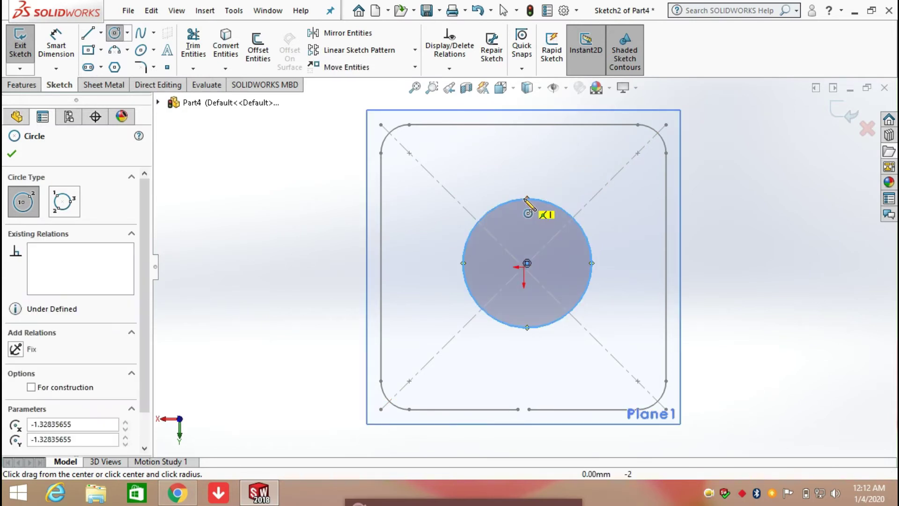
right_click(524, 198)
click(557, 208)
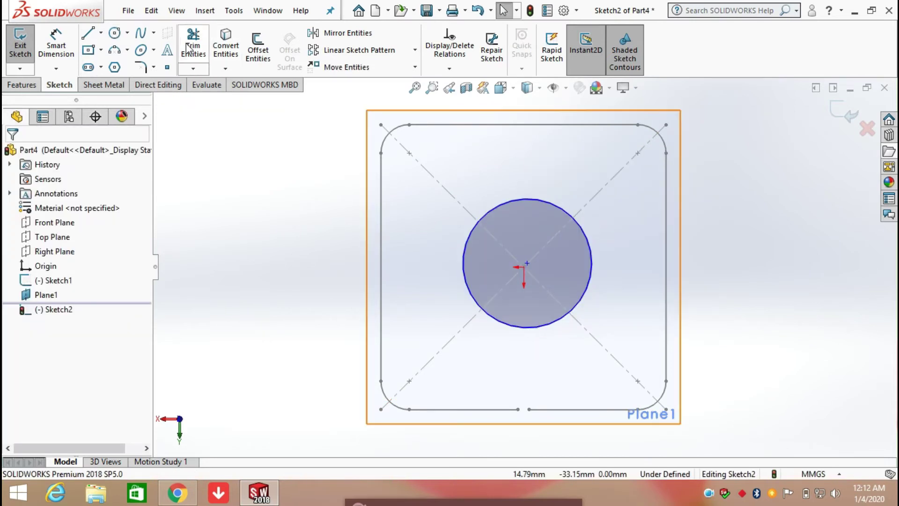
Step: Dimension the circle's diameter to 50 mm
click(56, 40)
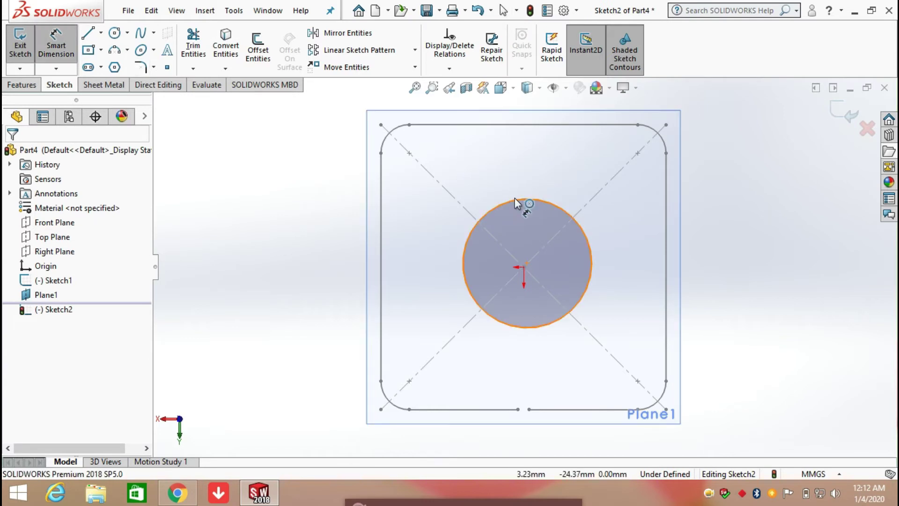
click(510, 195)
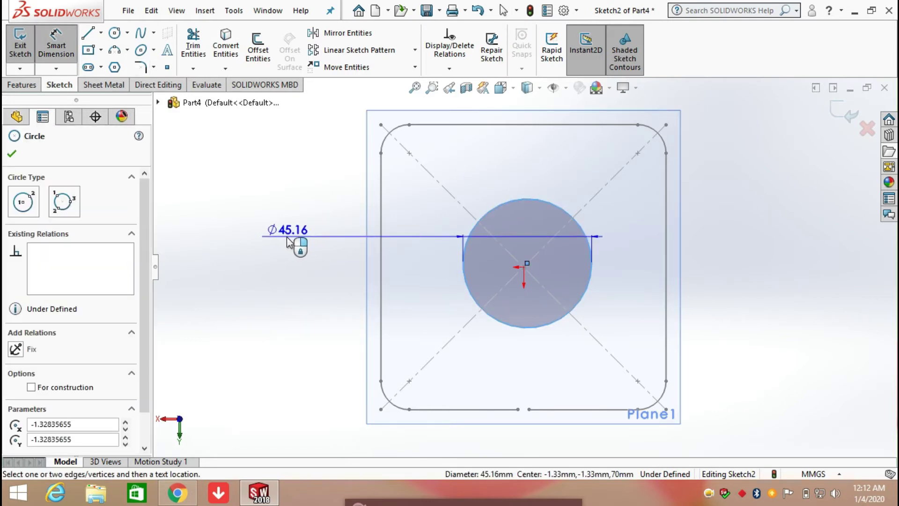
click(272, 232)
click(288, 232)
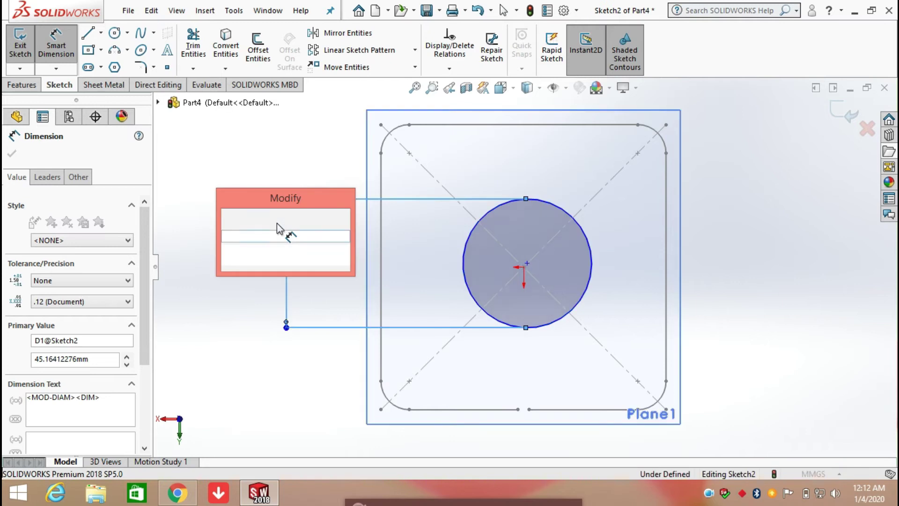
text(50)
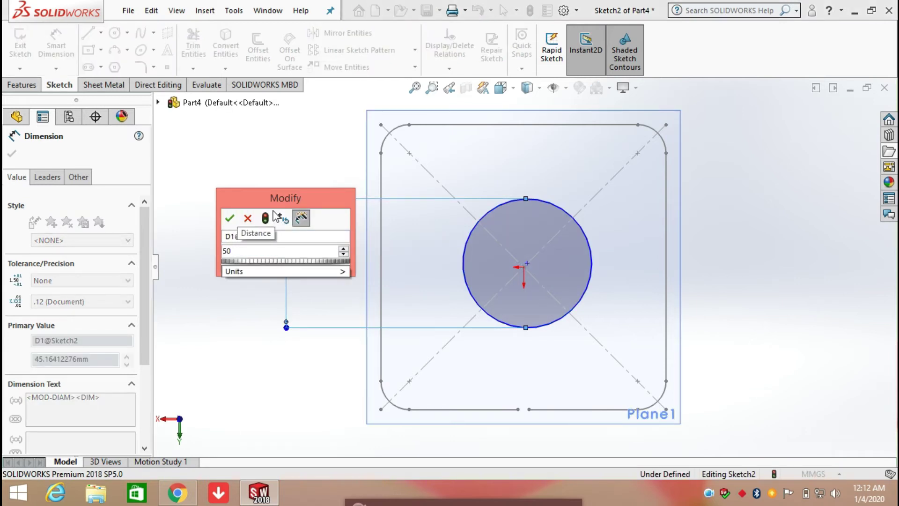
key(Return)
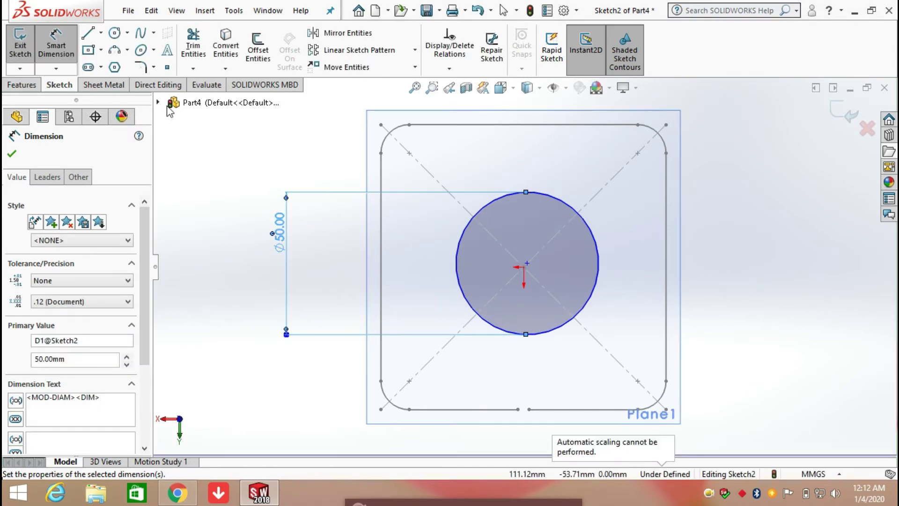
Step: Draw a small circle at the 50 mm circle's bottom point and dimension it Ø4 mm
click(114, 32)
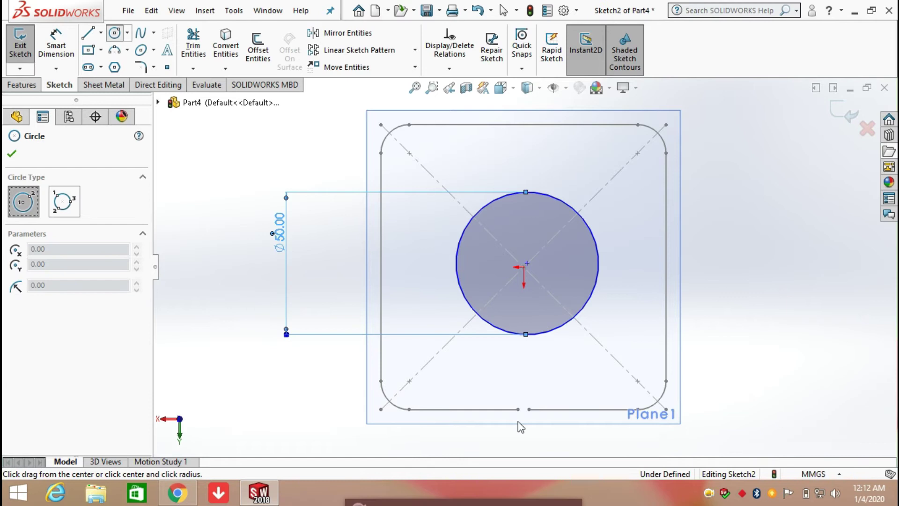
scroll(535, 342, down, 5)
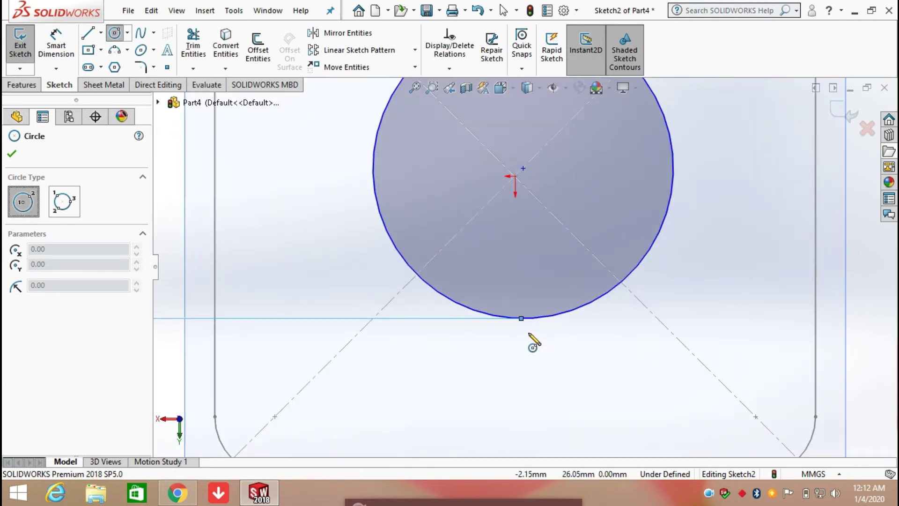
drag(522, 318, 521, 303)
right_click(523, 304)
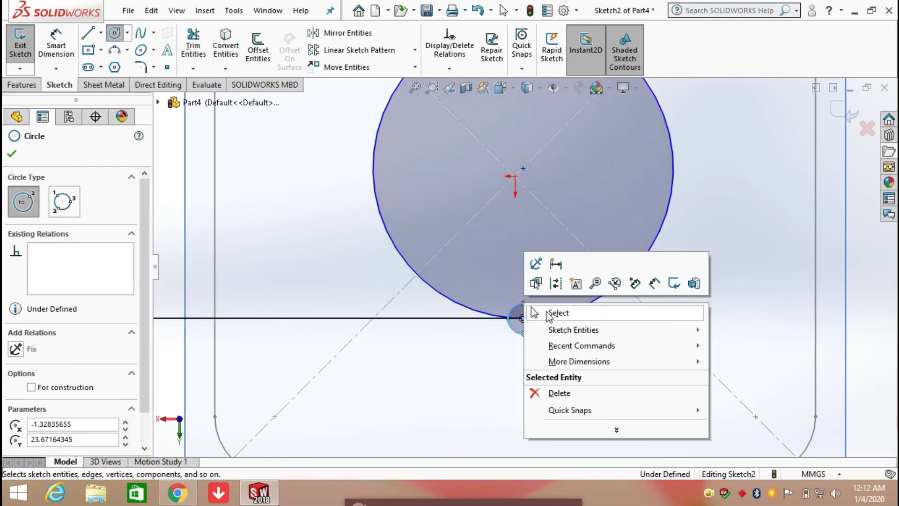
click(532, 313)
click(56, 42)
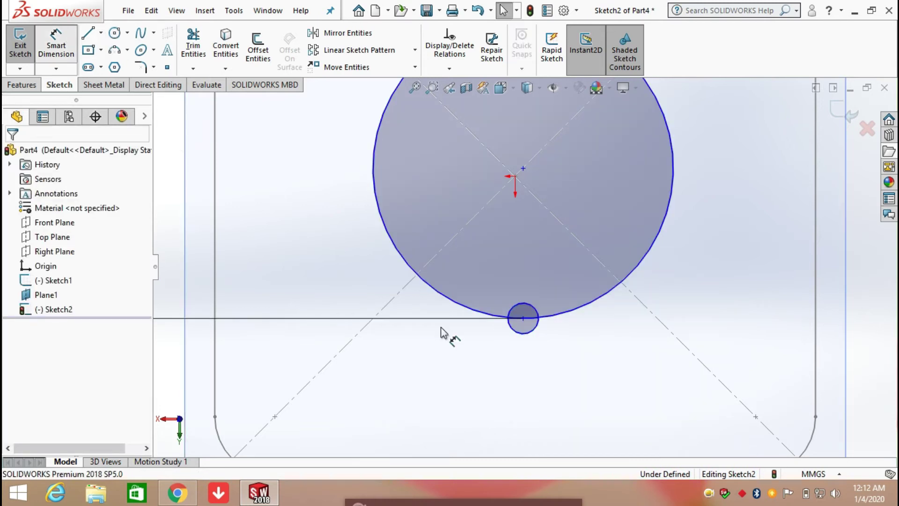
click(517, 331)
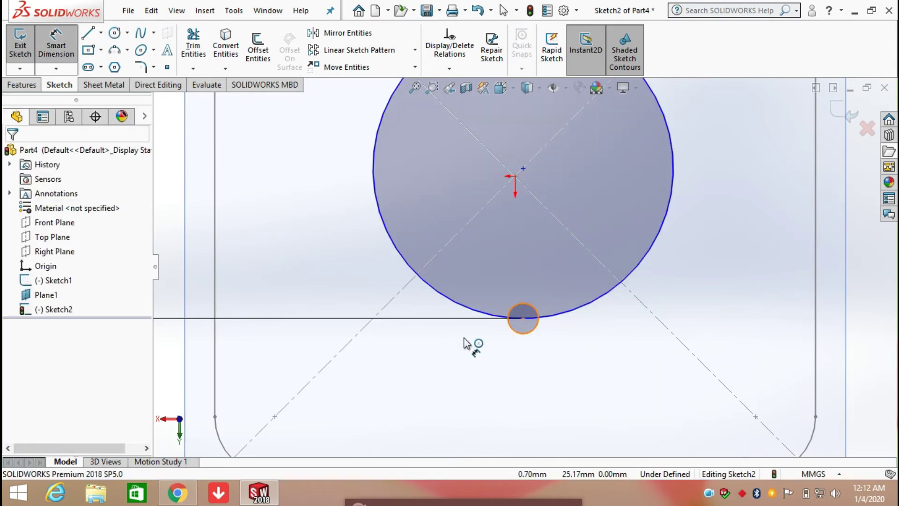
click(449, 347)
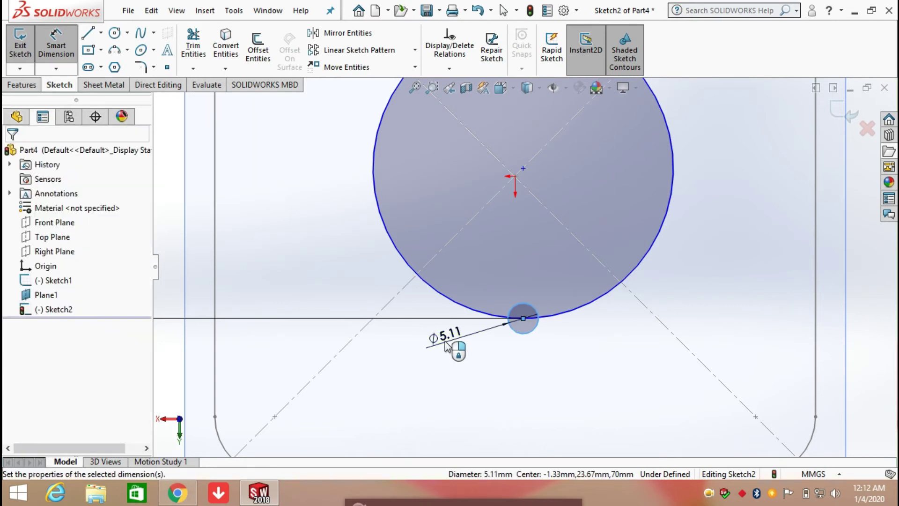
text(4)
key(Return)
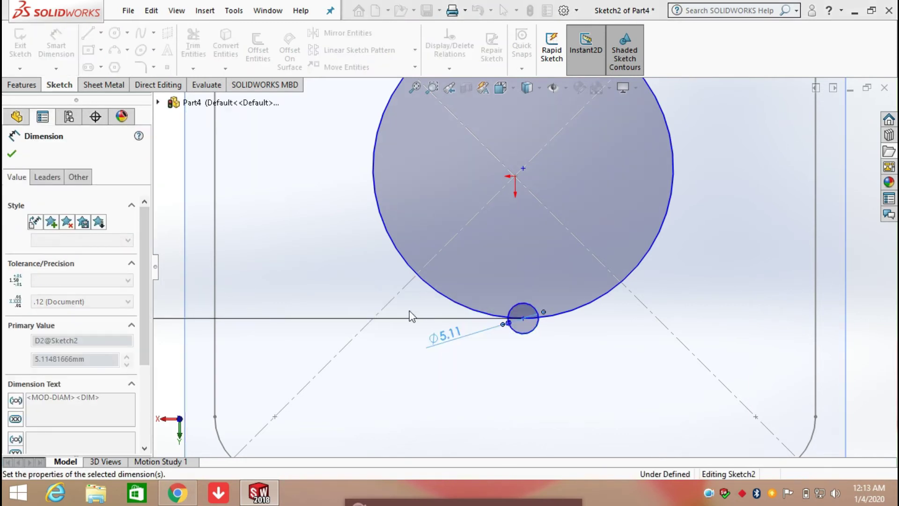
click(195, 48)
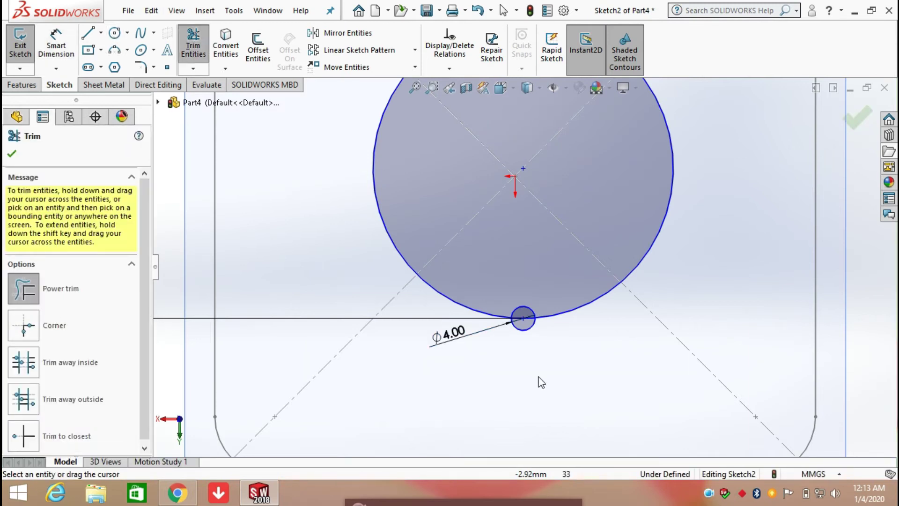
Step: Trim away the 4 mm circle and the arc inside it, leaving a bottom gap
scroll(536, 341, up, 4)
drag(531, 333, 504, 257)
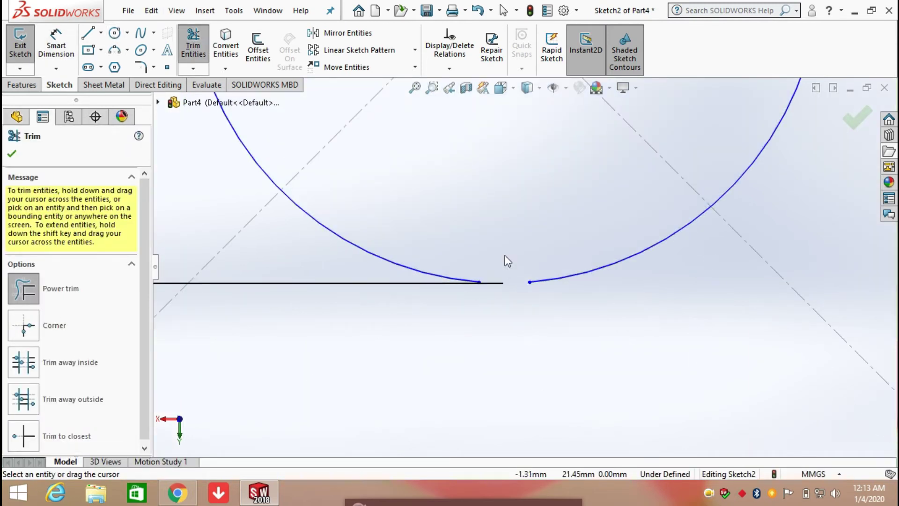
right_click(504, 258)
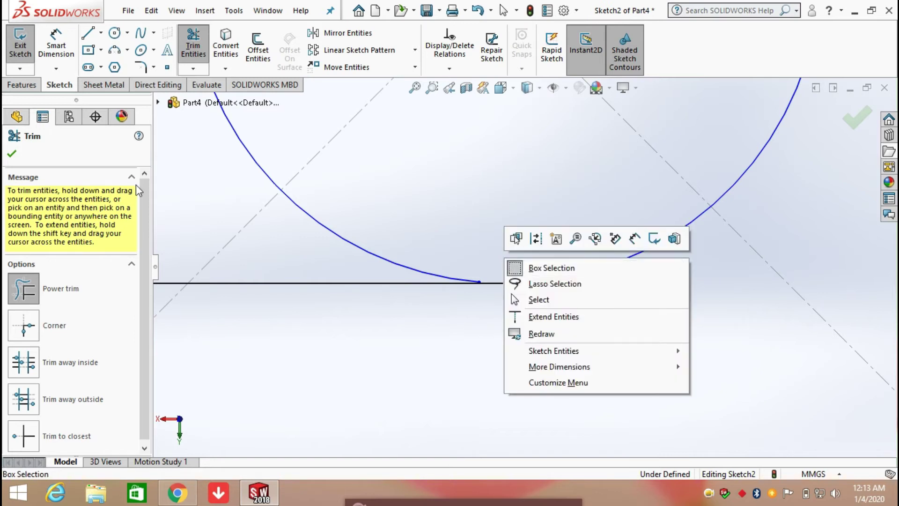
click(14, 156)
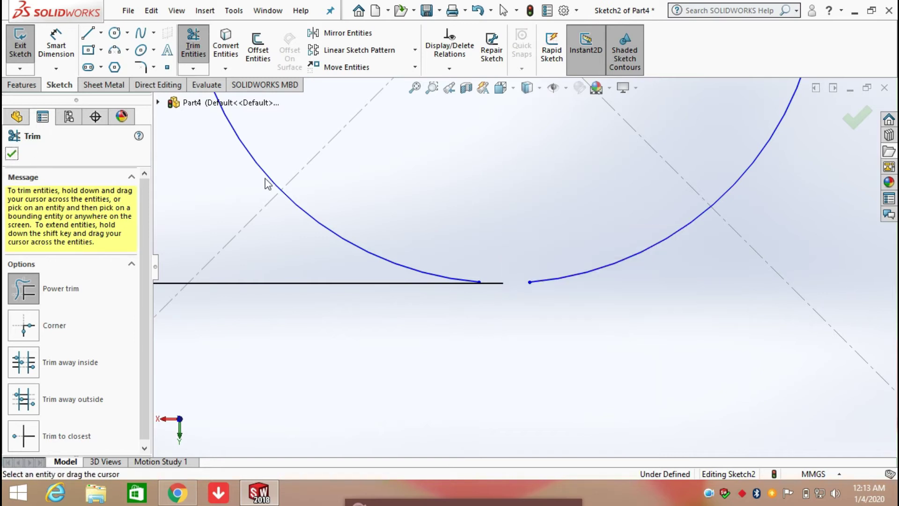
click(853, 124)
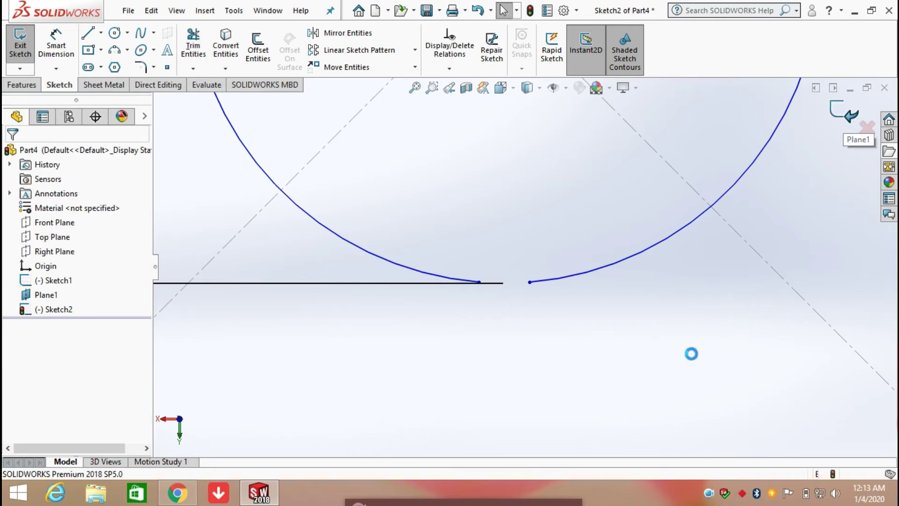
Step: Orbit to view both sketches in 3D and hide Plane1
scroll(617, 273, up, 6)
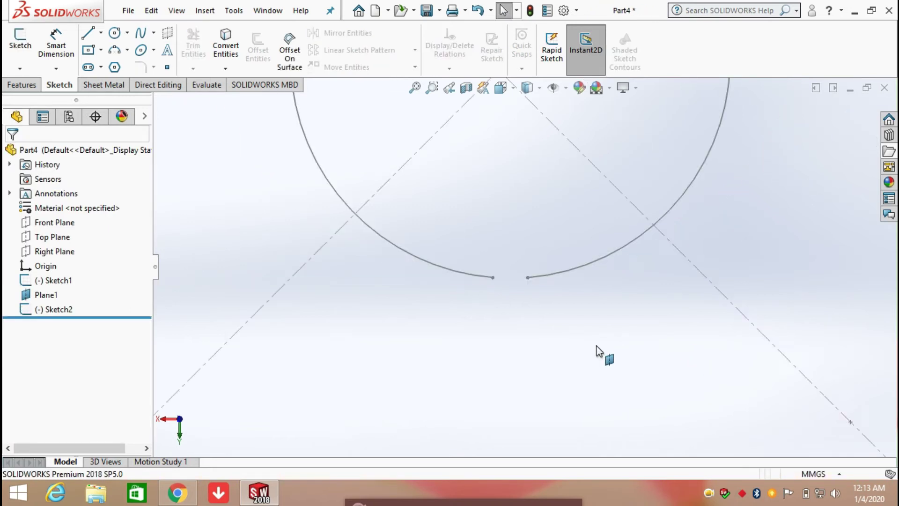
mouse_move(605, 356)
middle_down()
mouse_move(633, 227)
mouse_move(668, 229)
middle_up()
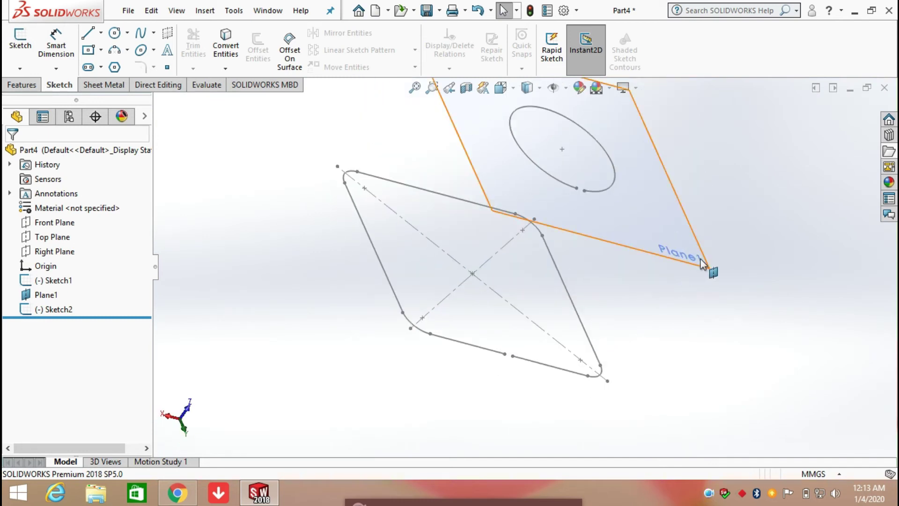
click(665, 208)
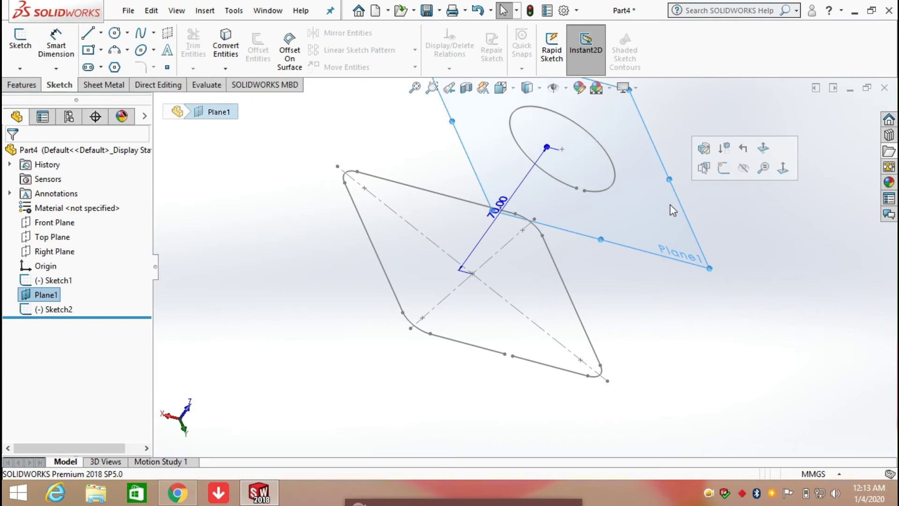
click(748, 170)
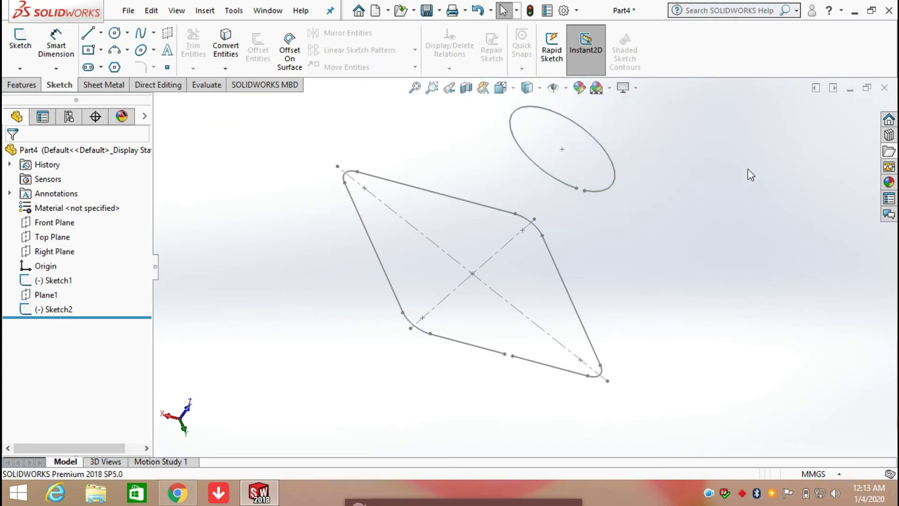
click(113, 88)
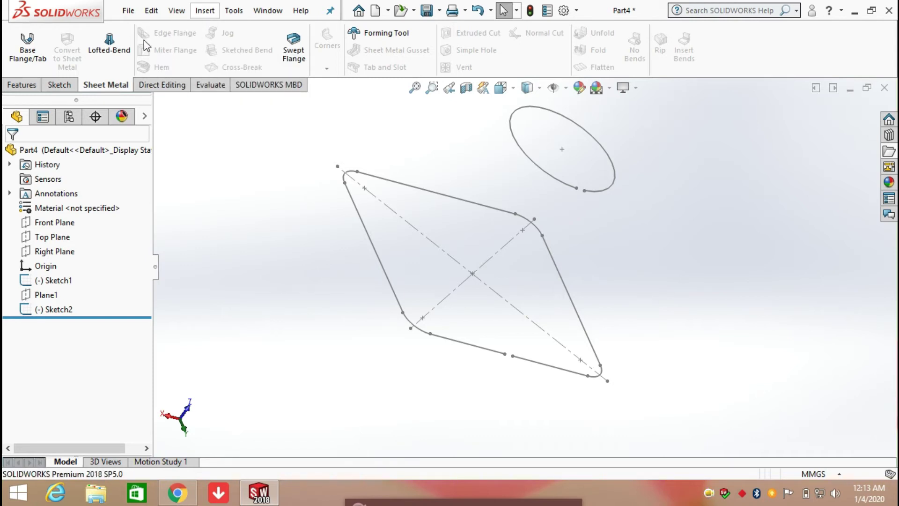
Step: Start Lofted-Bend and review its defaults: 13 mm thickness, 4 mm radius, K-factor 0.5
click(124, 55)
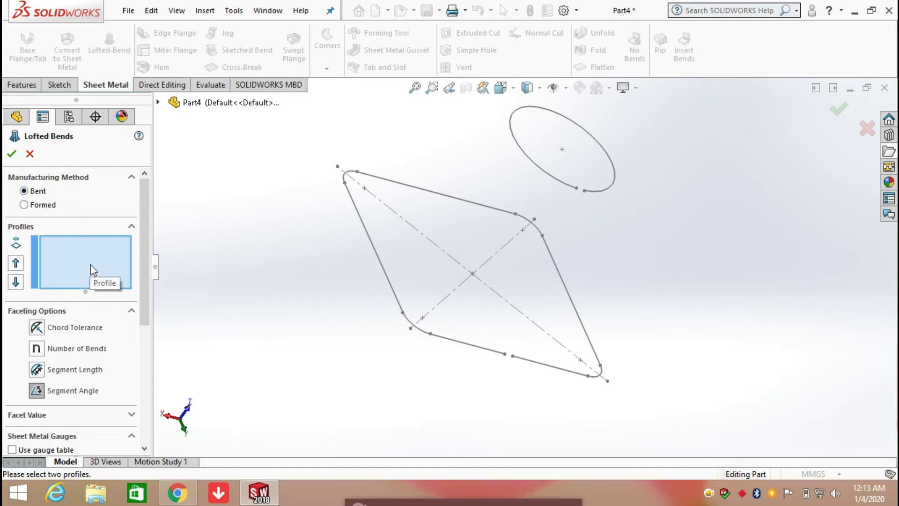
scroll(91, 264, down, 3)
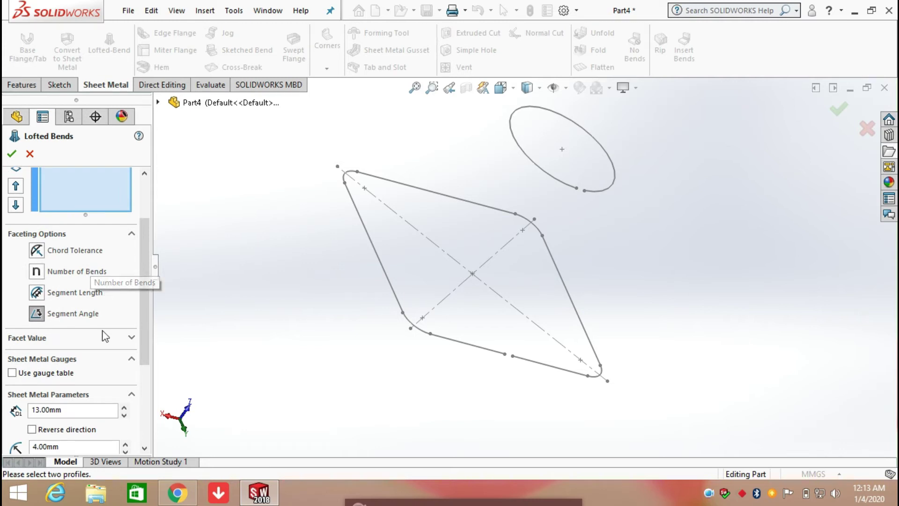
scroll(92, 367, down, 3)
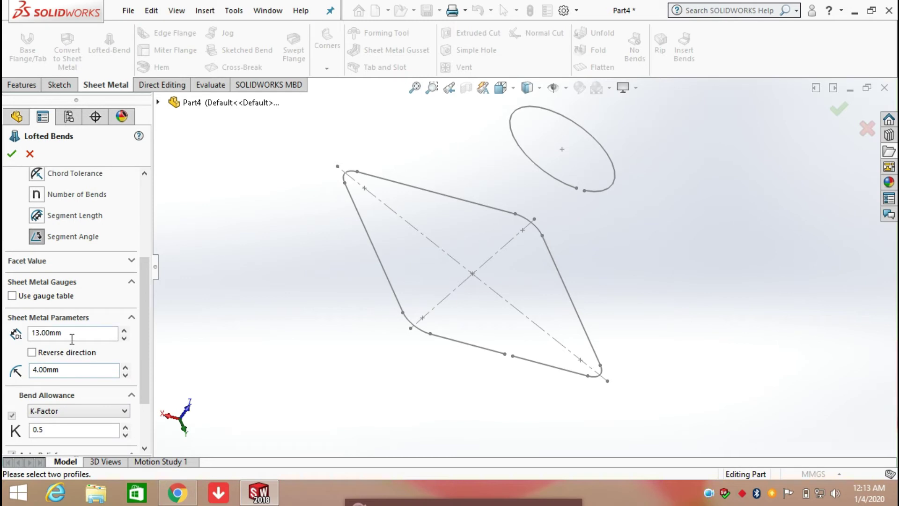
scroll(71, 328, up, 6)
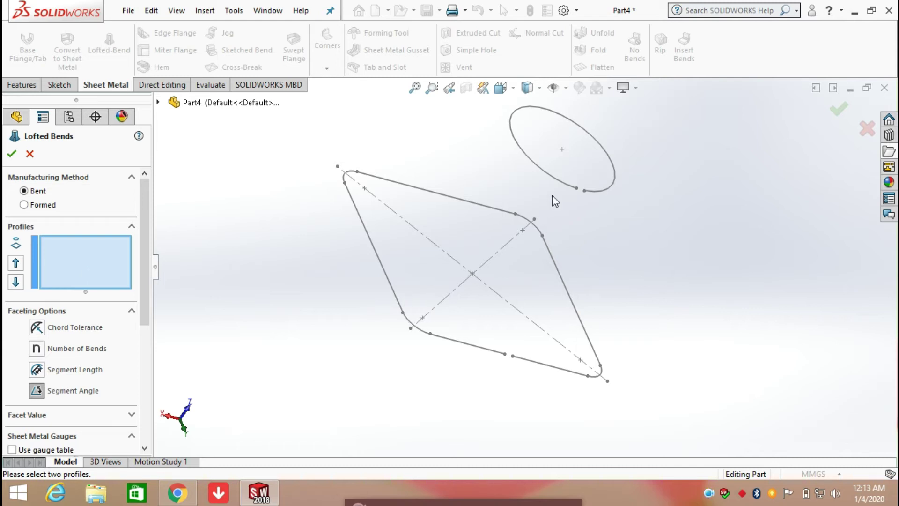
Step: Select the gapped circle (Sketch2) and the square (Sketch1) as loft profiles
click(572, 187)
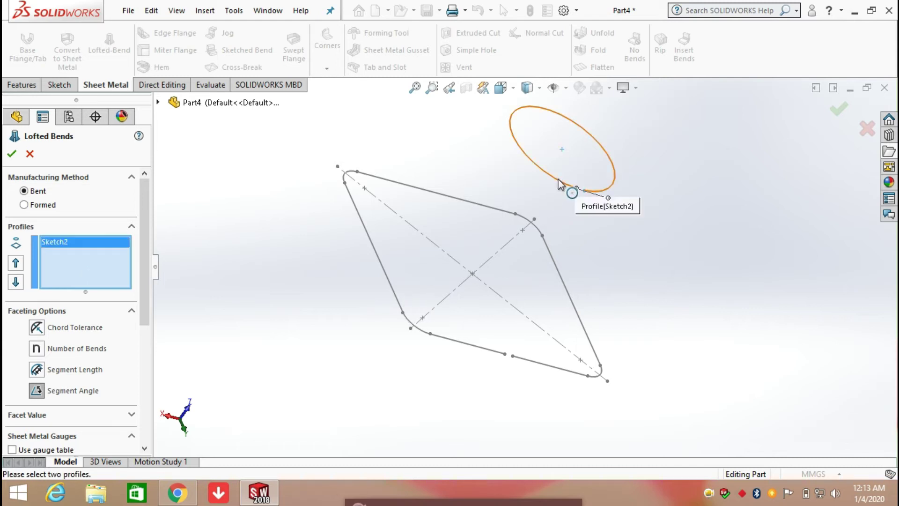
click(483, 350)
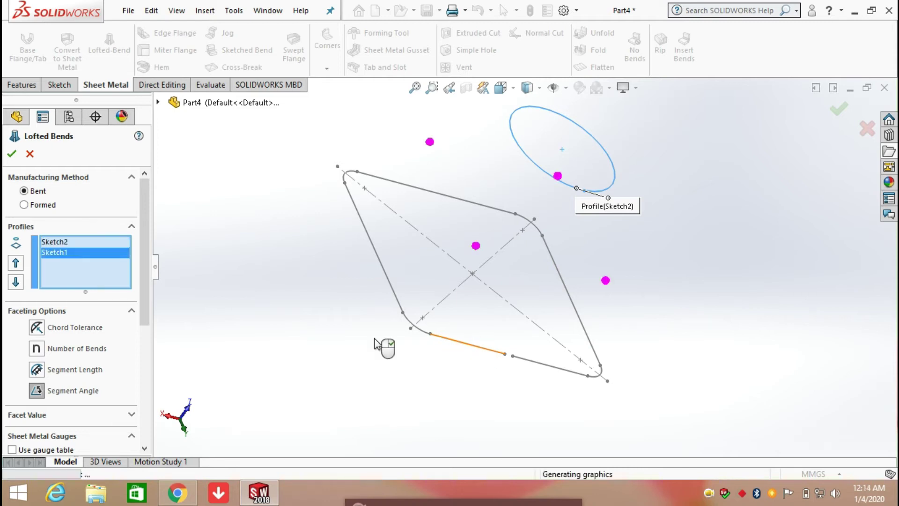
drag(149, 295, 137, 350)
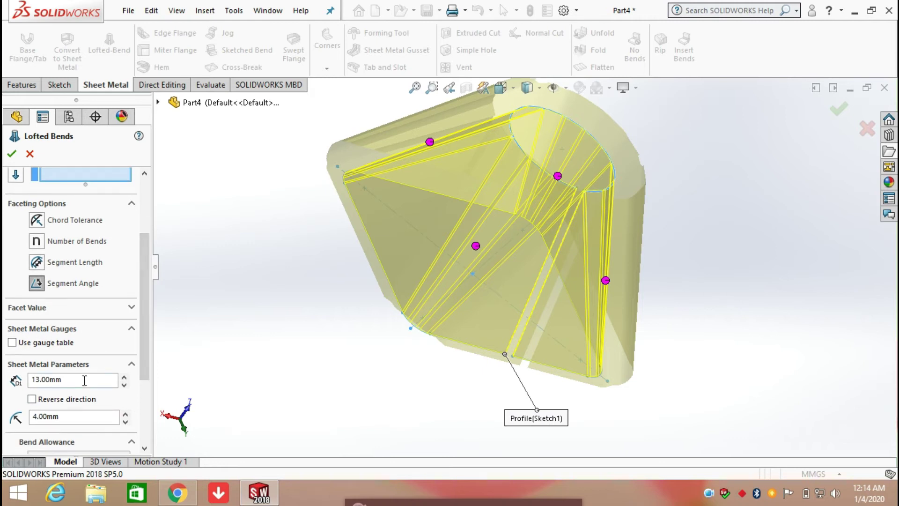
Step: Set sheet thickness to 2 mm and bend radius to 6 mm
drag(66, 381, 32, 382)
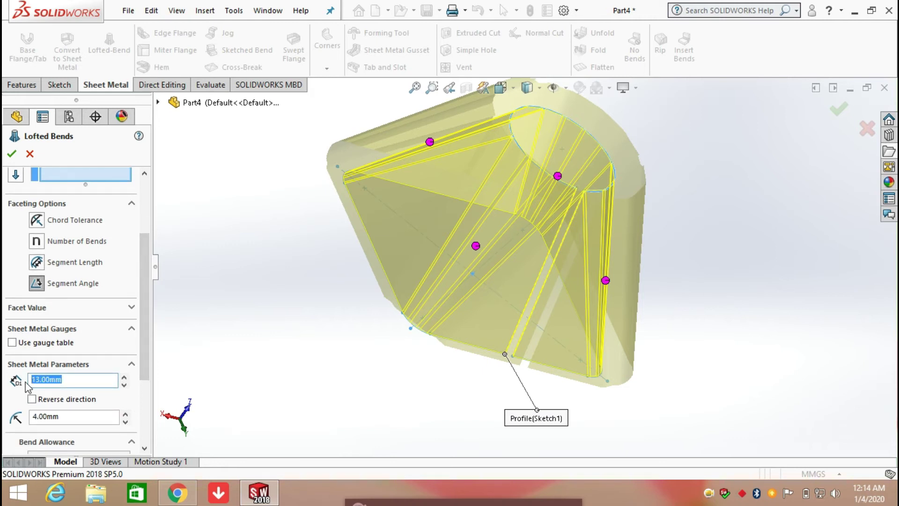
key(BackSpace)
text(2)
scroll(531, 141, down, 5)
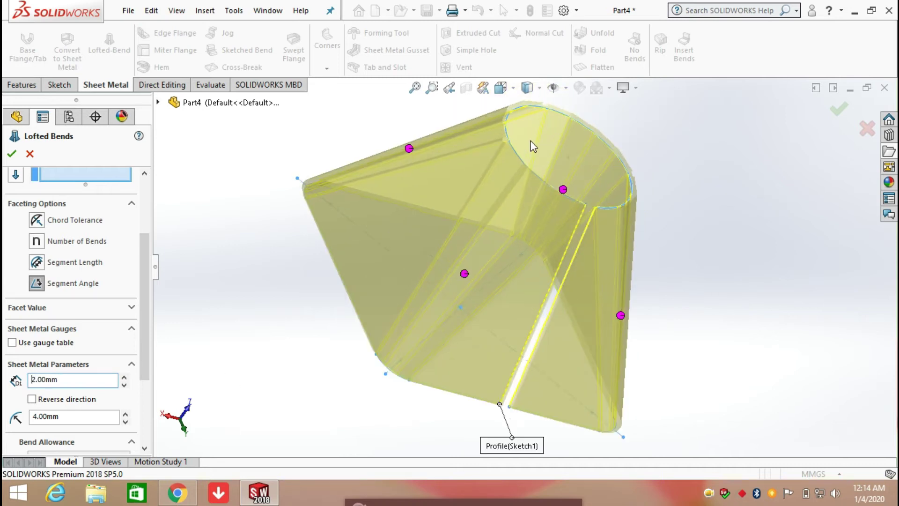
middle_drag(531, 142, 512, 159)
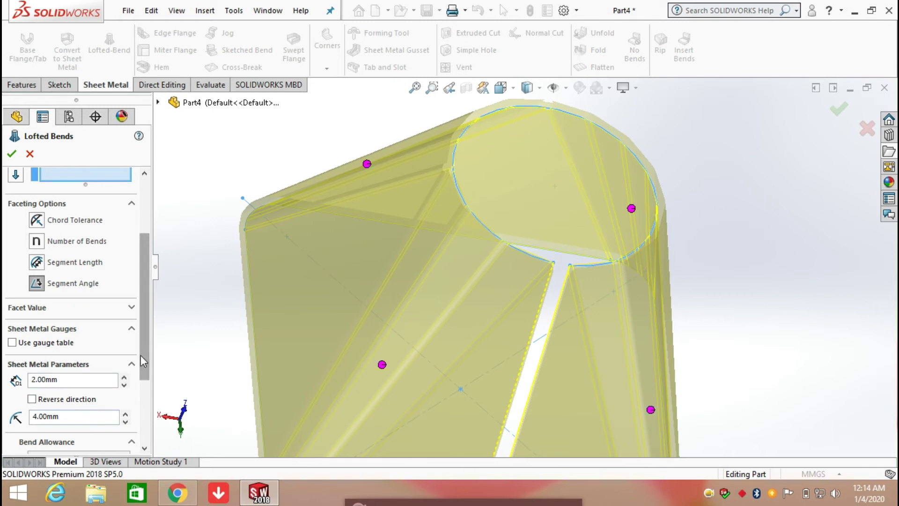
drag(141, 355, 141, 377)
drag(90, 367, 29, 368)
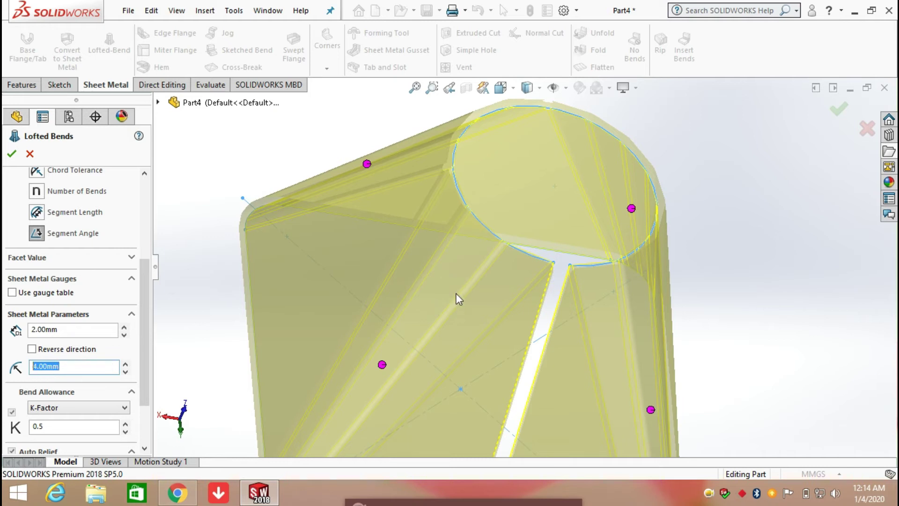
text(6)
scroll(485, 276, down, 3)
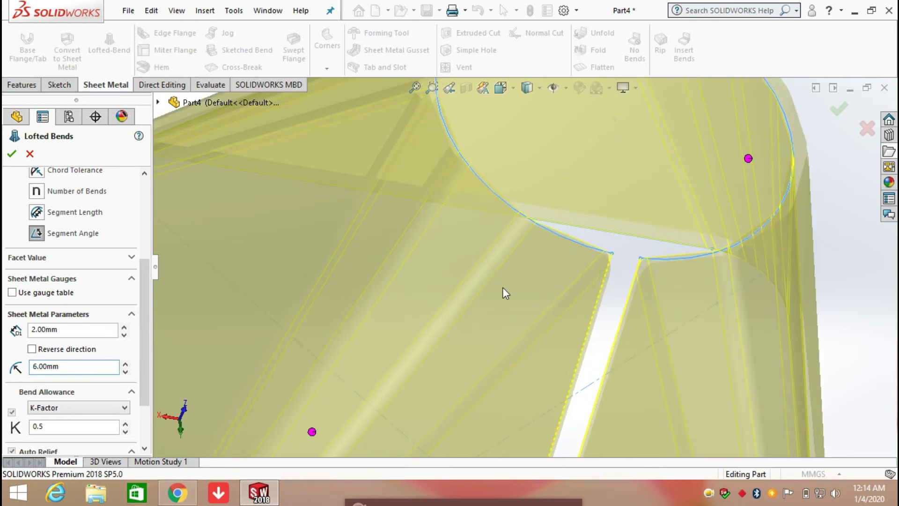
scroll(502, 287, up, 3)
scroll(502, 287, down, 1)
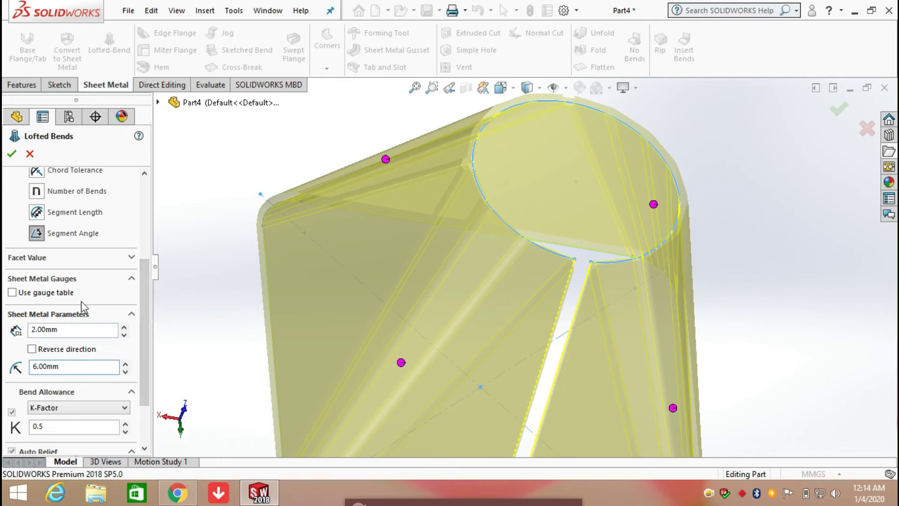
Step: Flip the sheet thickness to the other side and inspect the slit in the preview
click(32, 350)
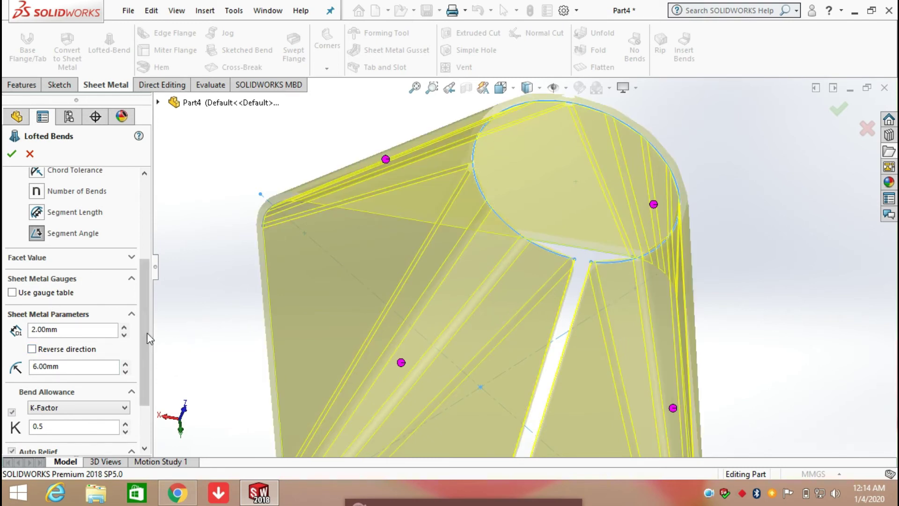
mouse_move(391, 308)
middle_down()
mouse_move(614, 321)
mouse_move(618, 261)
mouse_move(565, 288)
middle_up()
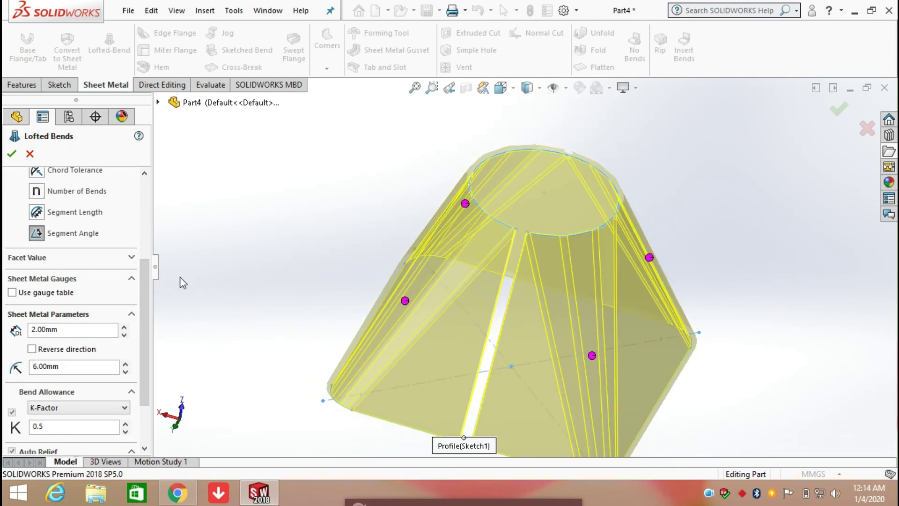
mouse_move(142, 299)
mouse_down()
mouse_move(145, 225)
mouse_move(134, 254)
mouse_up()
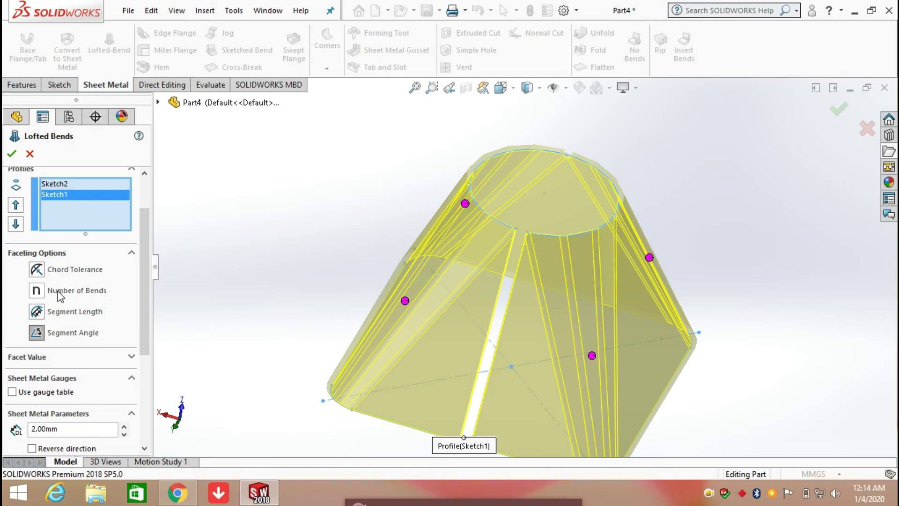
Step: Try the Segment Length, Segment Angle and Number of Bends faceting options
click(54, 311)
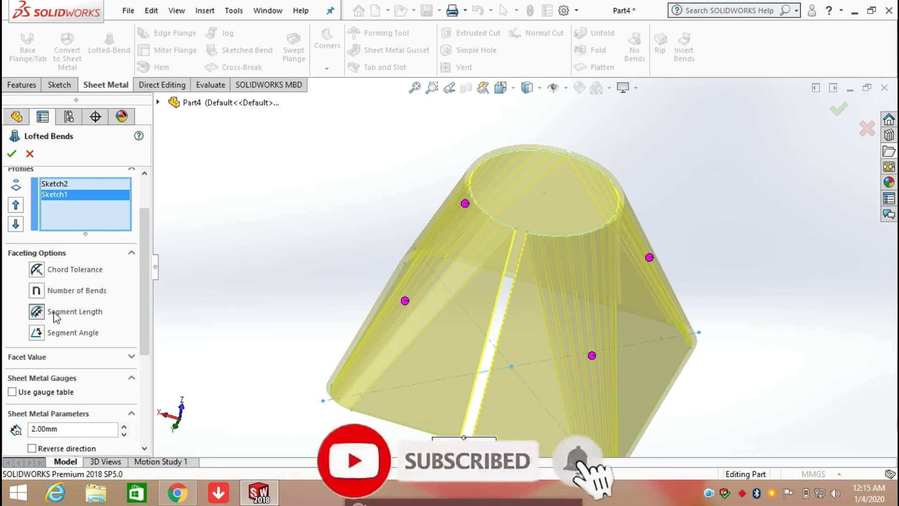
scroll(634, 348, down, 2)
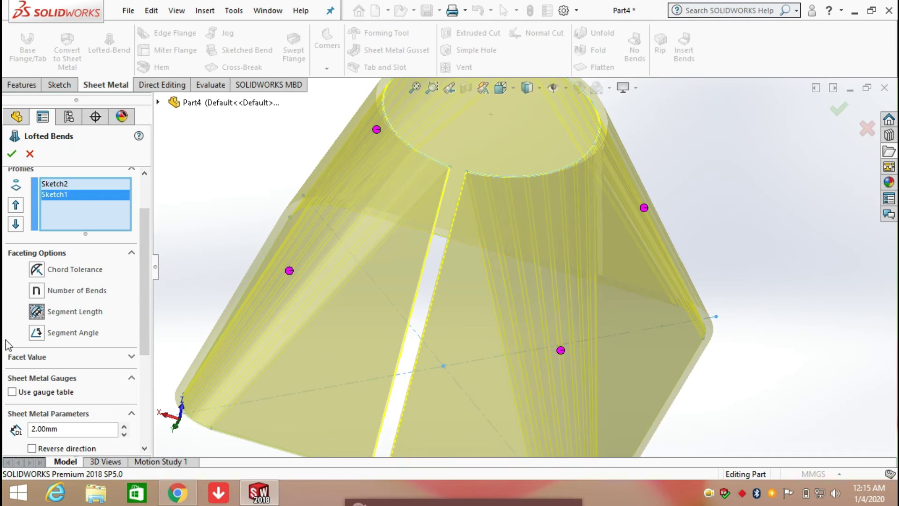
click(41, 335)
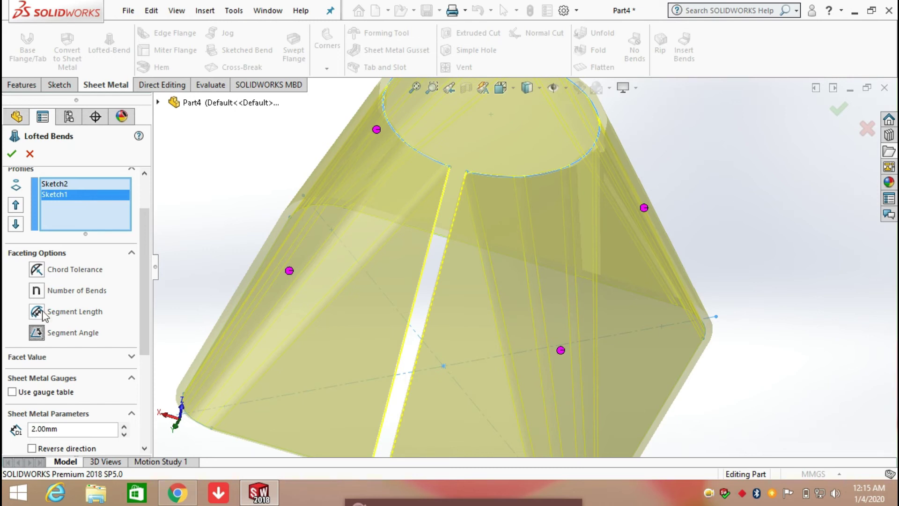
mouse_move(141, 253)
mouse_down()
mouse_move(144, 304)
mouse_move(146, 237)
mouse_move(97, 269)
mouse_up()
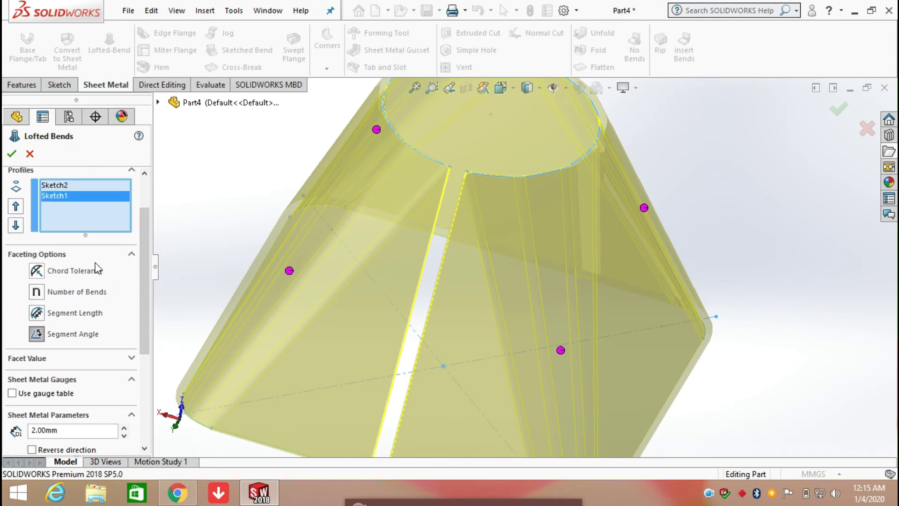
click(72, 295)
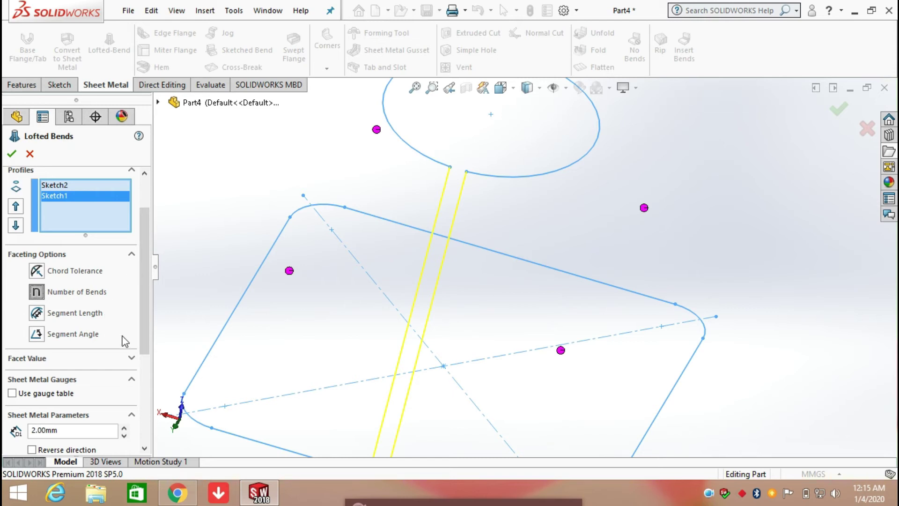
Step: Switch faceting to Chord Tolerance and raise the facet value to 3.00mm
click(131, 358)
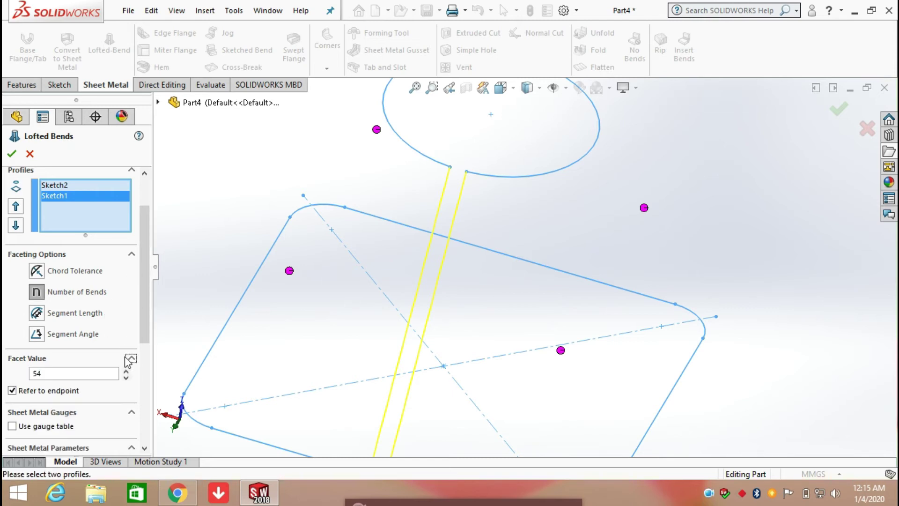
click(79, 271)
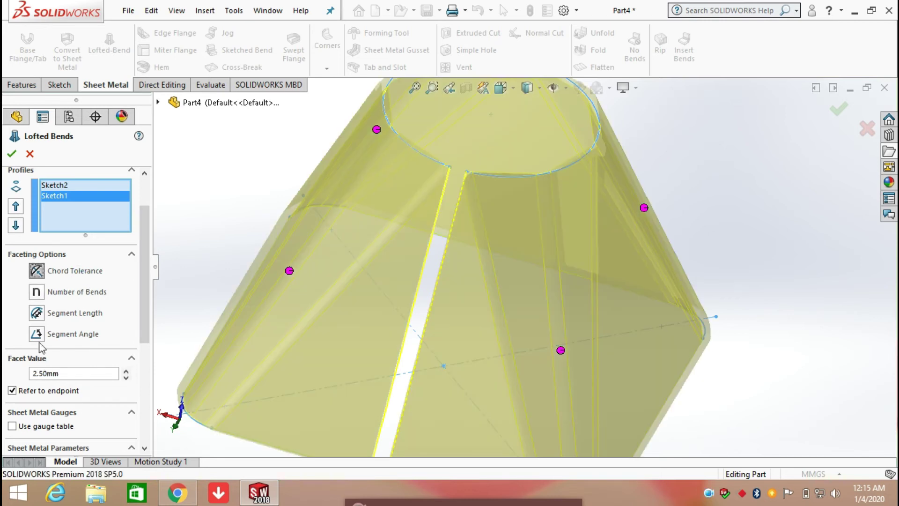
scroll(450, 302, up, 3)
key(Up)
middle_drag(484, 308, 501, 285)
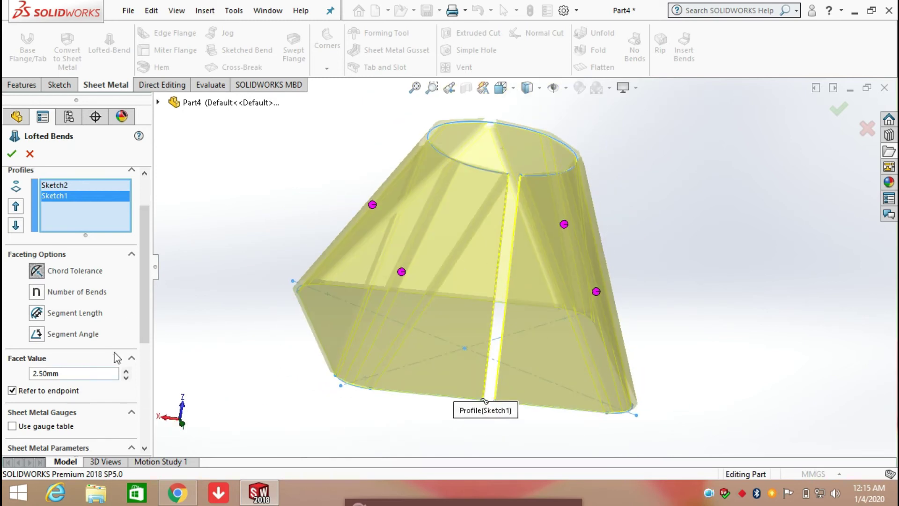
click(126, 371)
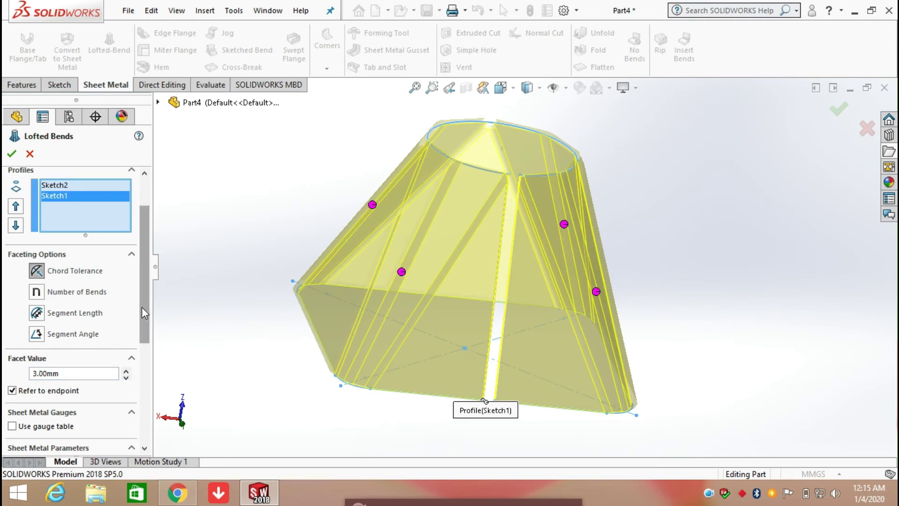
scroll(136, 338, down, 2)
scroll(134, 330, up, 3)
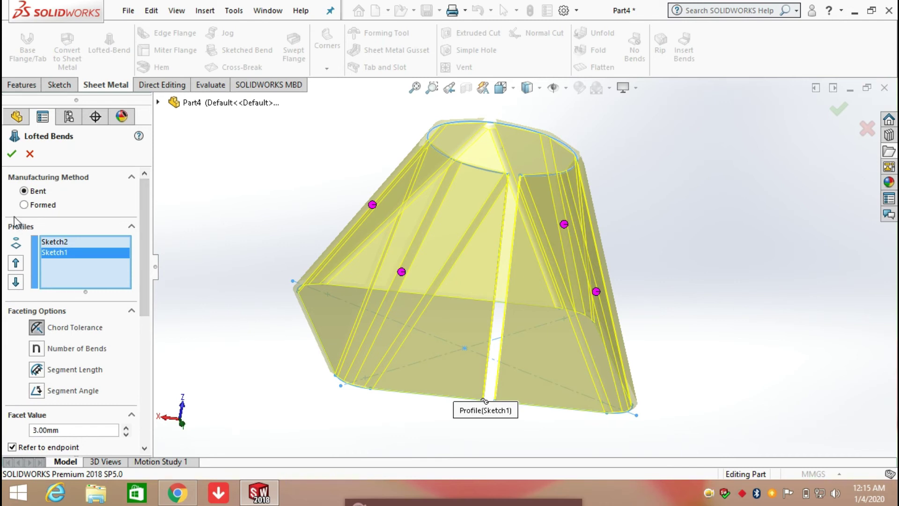
Step: Make the lofted bend Formed at 3mm thickness with reversed direction, and accept it
click(24, 206)
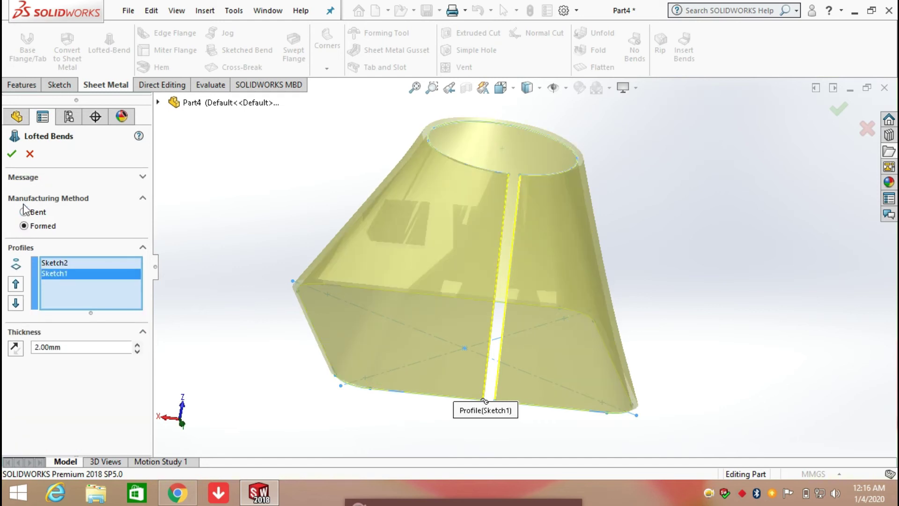
mouse_move(701, 277)
middle_down()
mouse_move(679, 303)
mouse_move(668, 347)
mouse_move(624, 244)
mouse_move(535, 206)
mouse_move(586, 216)
mouse_move(692, 277)
middle_up()
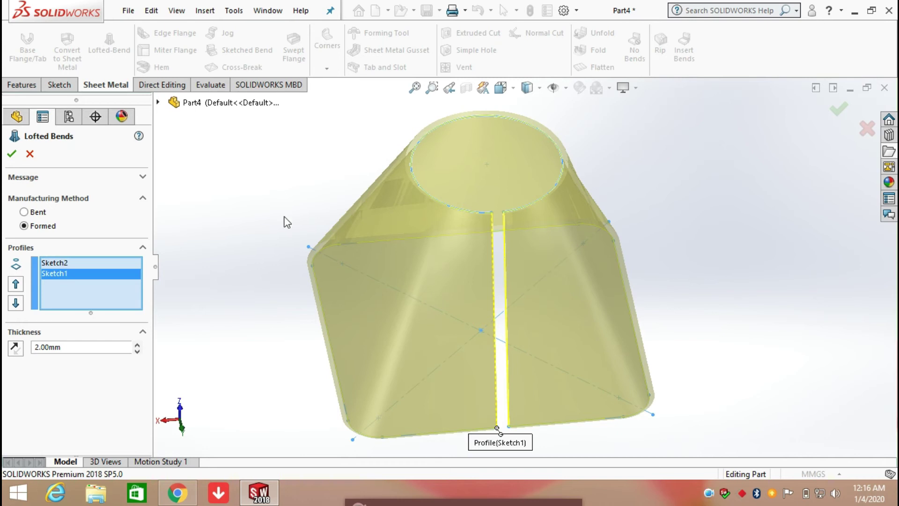
drag(121, 345, 32, 338)
text(3)
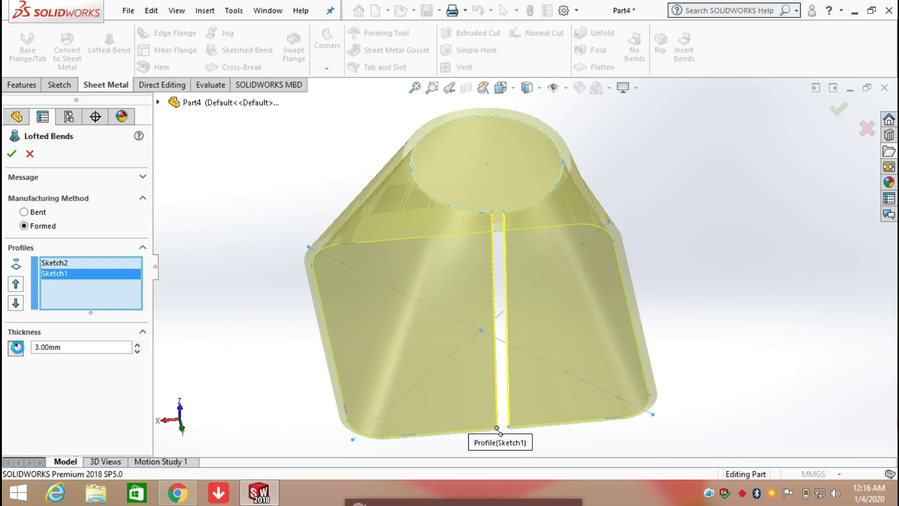
click(16, 348)
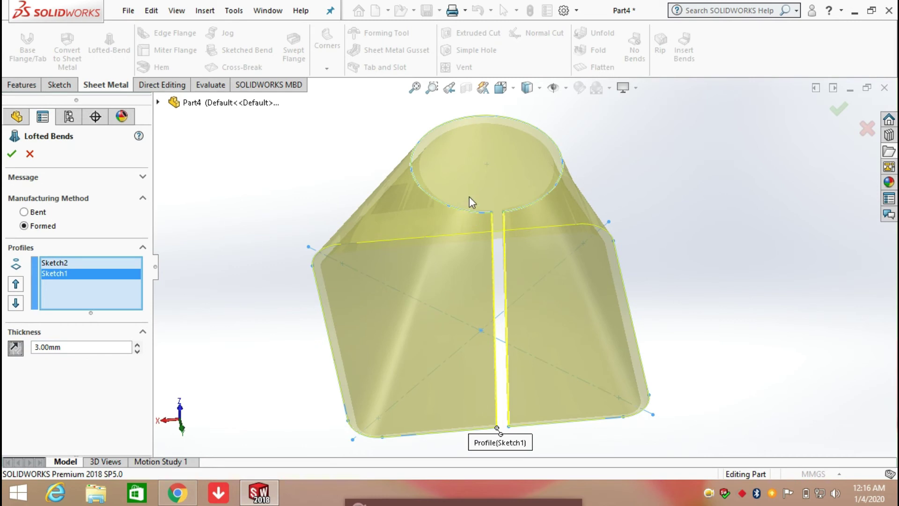
click(12, 155)
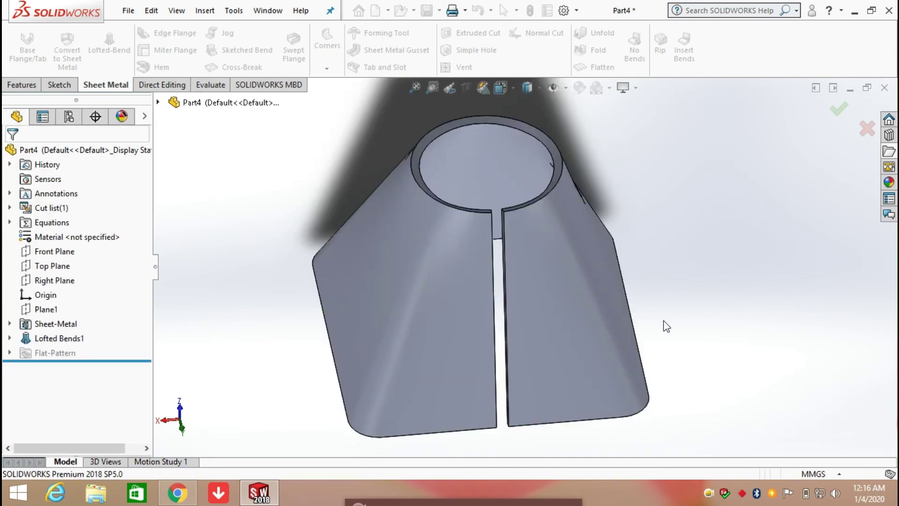
Step: Orbit the finished Lofted Bends1 transition, then start a new document with Ctrl+N
middle_drag(572, 249, 527, 437)
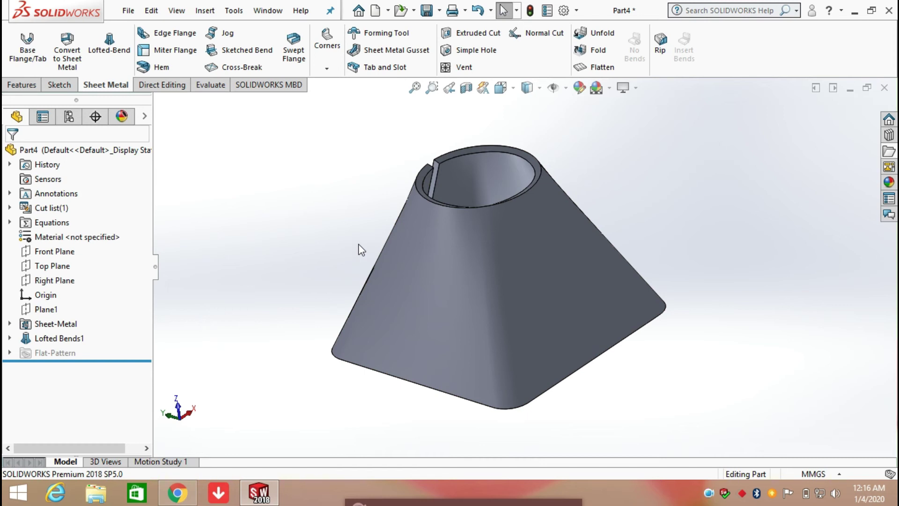
key(ctrl+n)
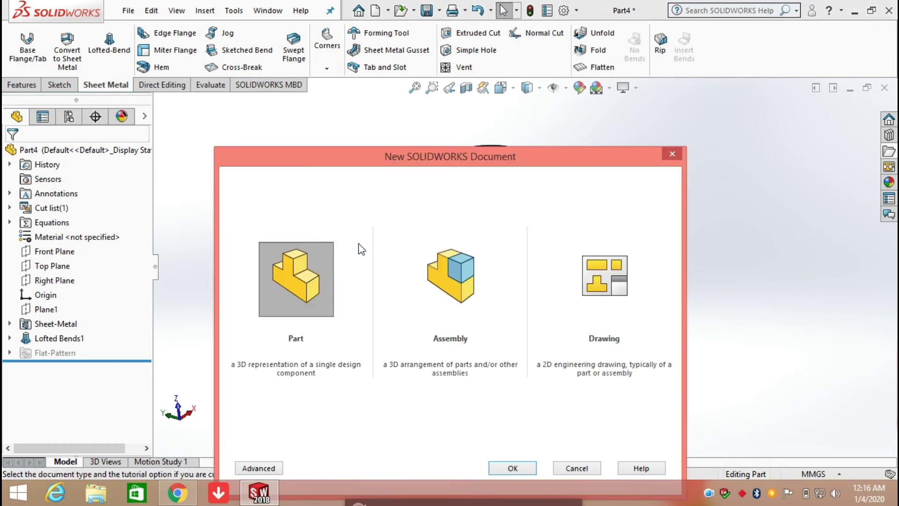
Step: Create a new part and sketch a circle of radius about 65 at the origin on the Front Plane
key(Return)
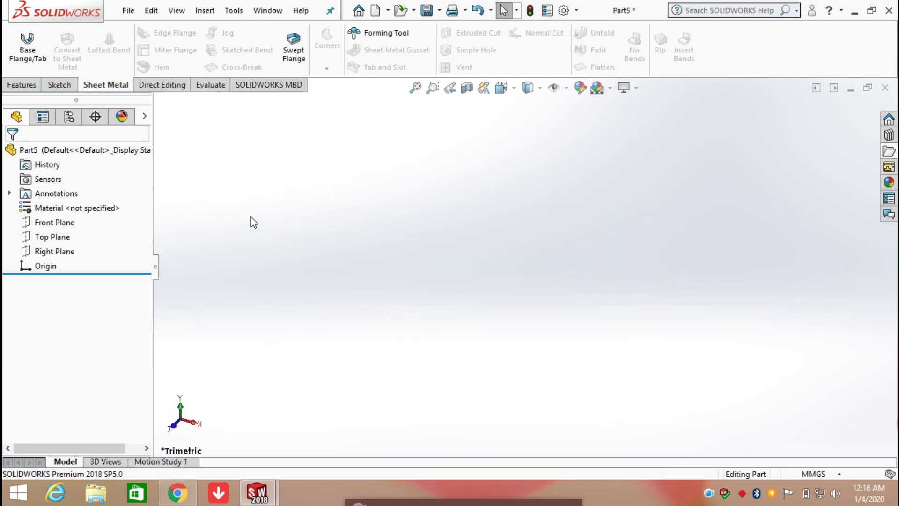
click(55, 224)
click(126, 203)
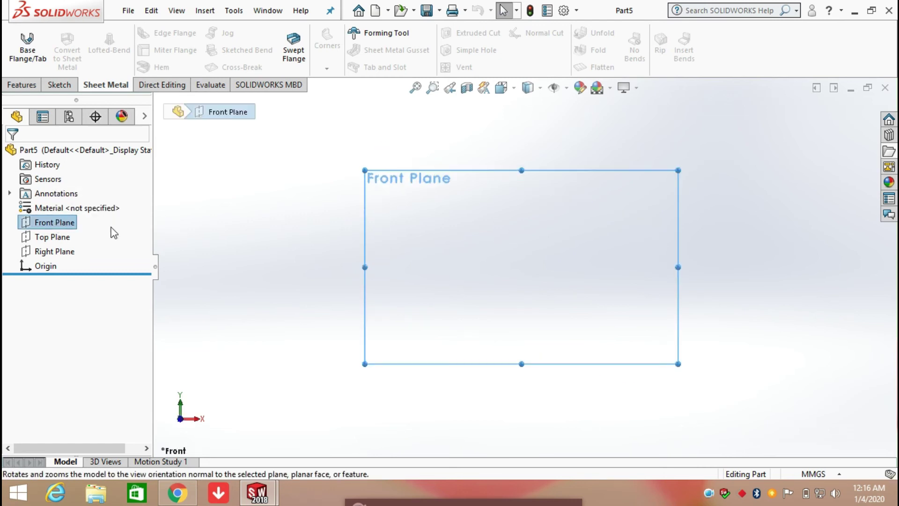
click(66, 87)
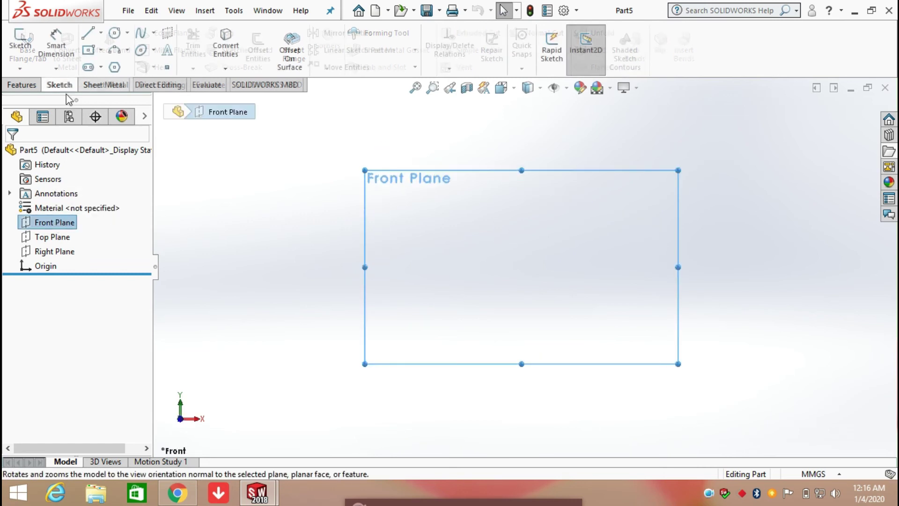
click(117, 33)
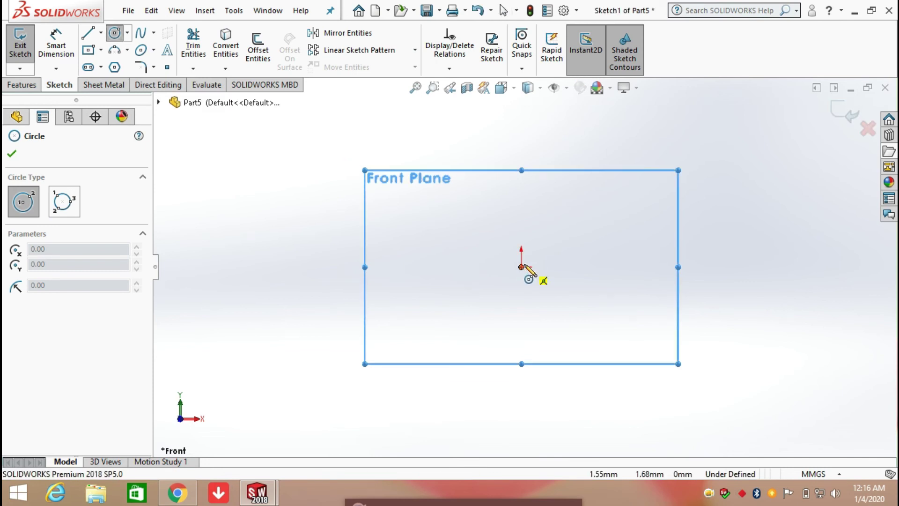
click(521, 267)
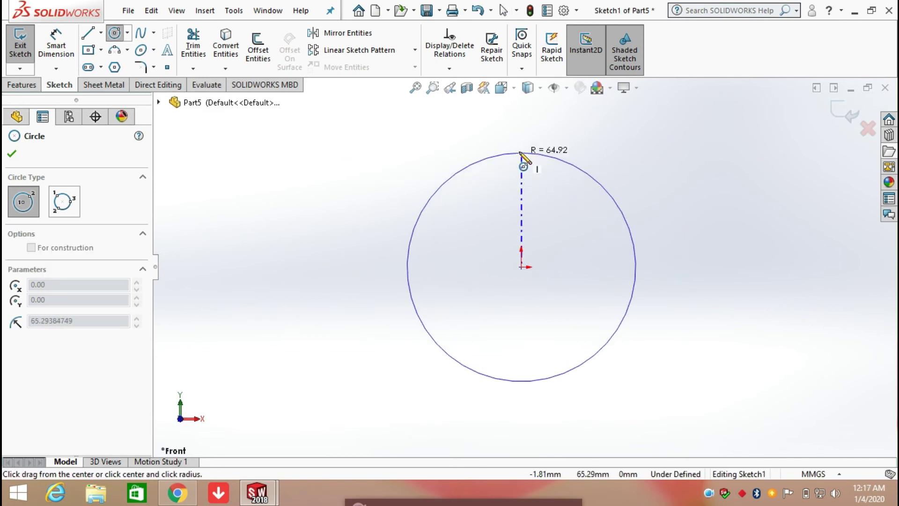
click(521, 153)
right_click(523, 153)
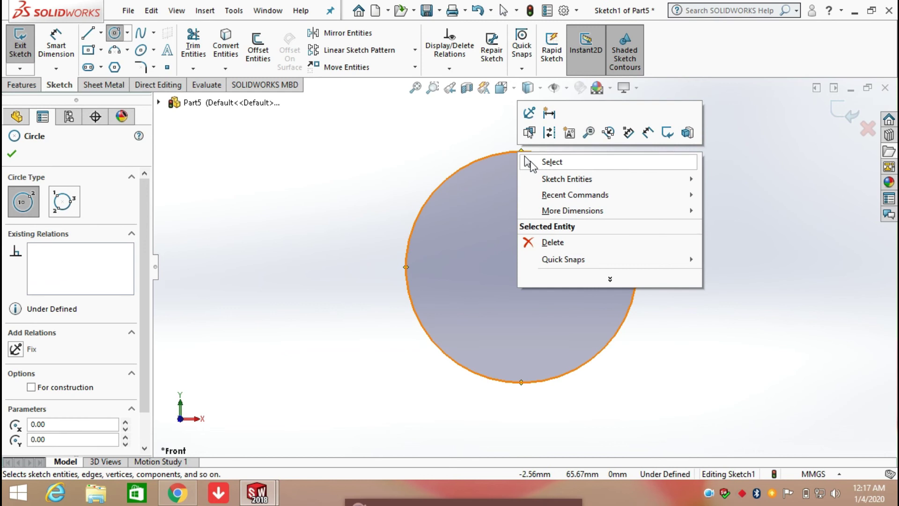
click(530, 163)
Step: Trim a small gap at the big circle's top using a tiny circle, then exit Sketch1
click(116, 34)
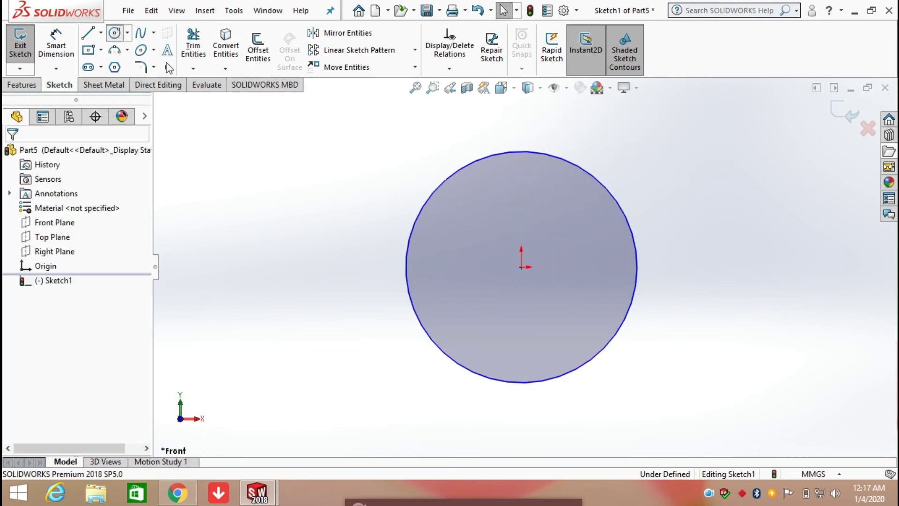
click(521, 153)
click(521, 152)
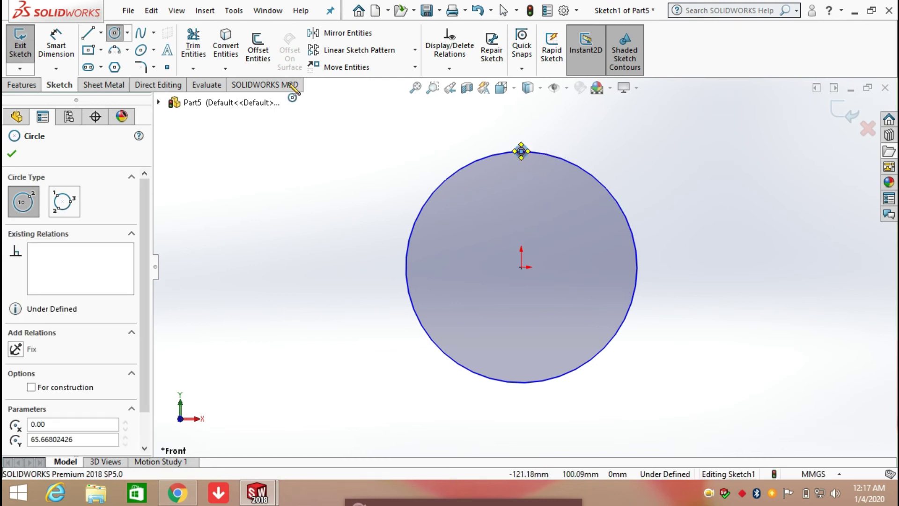
click(193, 45)
scroll(533, 155, down, 3)
drag(532, 151, 504, 202)
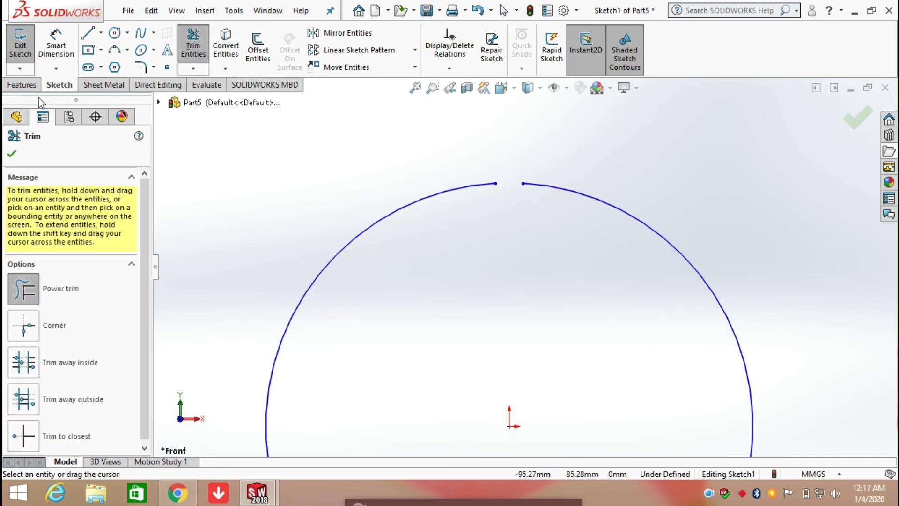
click(13, 153)
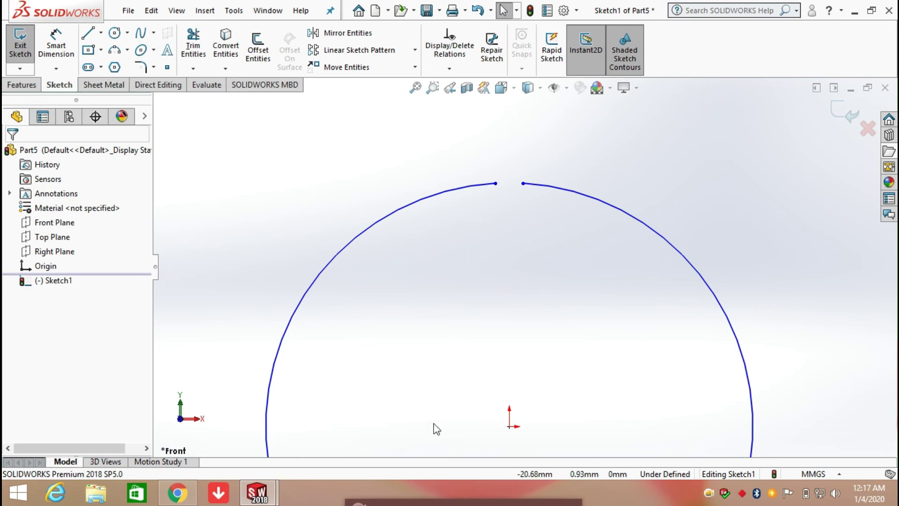
scroll(729, 185, up, 2)
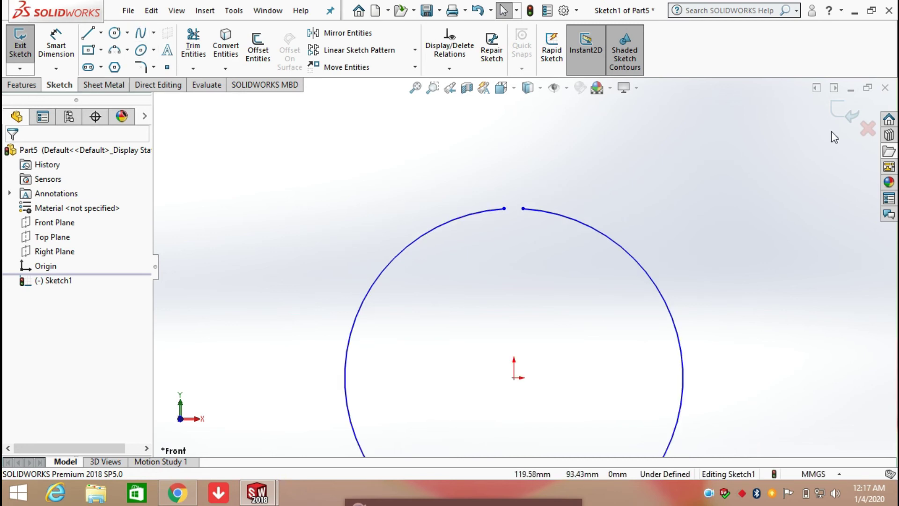
click(850, 108)
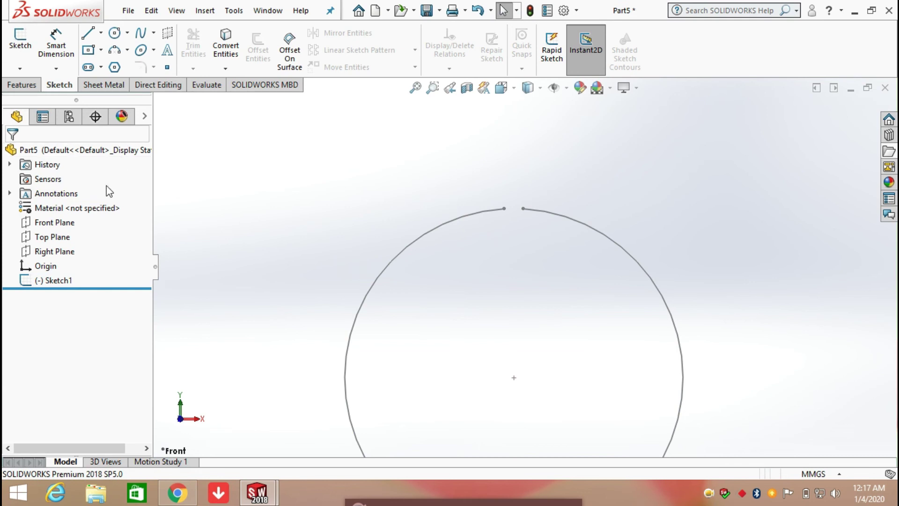
Step: Create Plane1 offset 70mm from the Front Plane
click(71, 222)
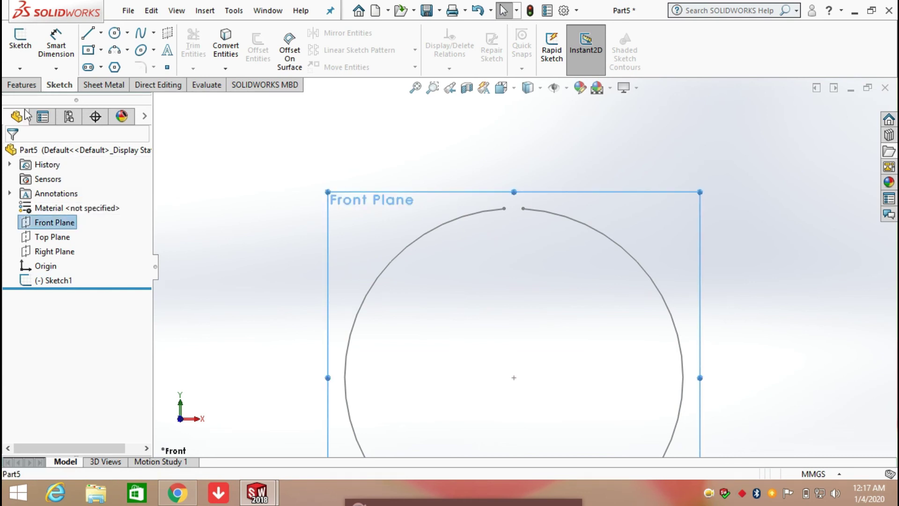
click(21, 86)
click(534, 72)
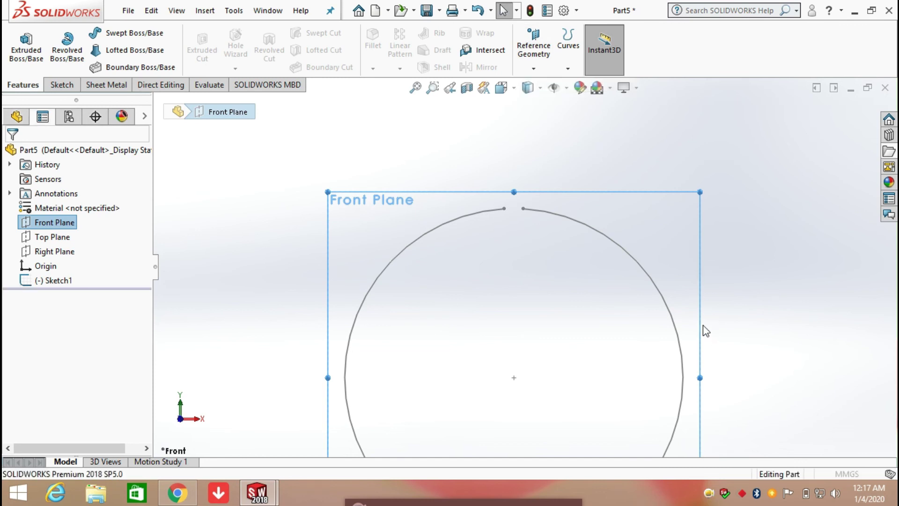
ctrl+drag(703, 327, 698, 245)
middle_drag(698, 245, 692, 187)
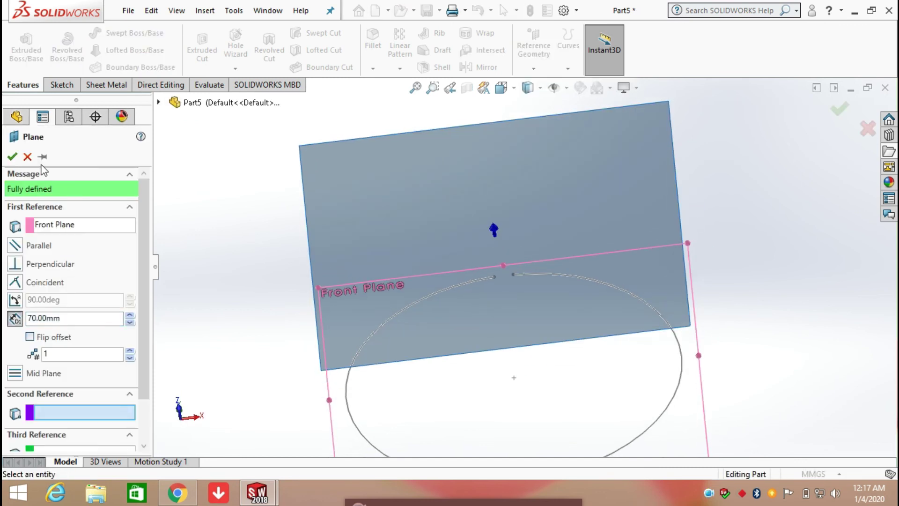
click(11, 157)
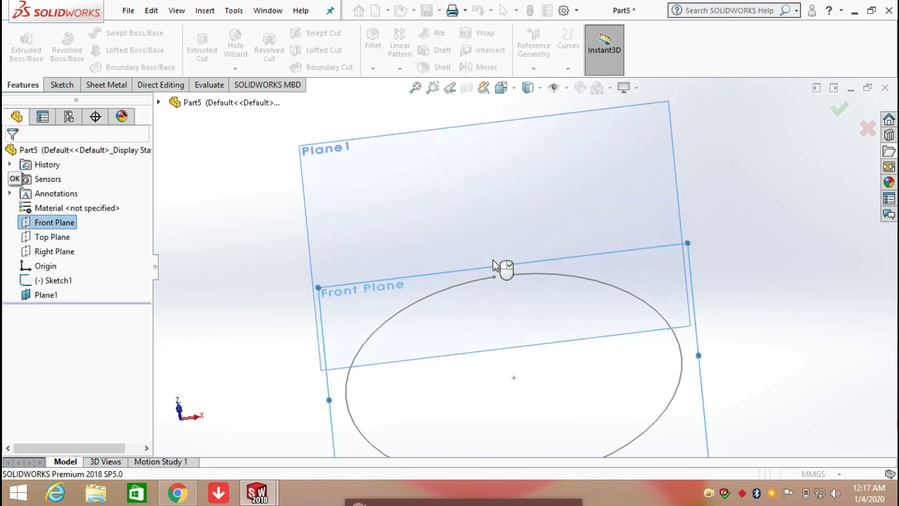
Step: View Plane1 normal-to and begin a circle sketch on it
key(space)
click(461, 239)
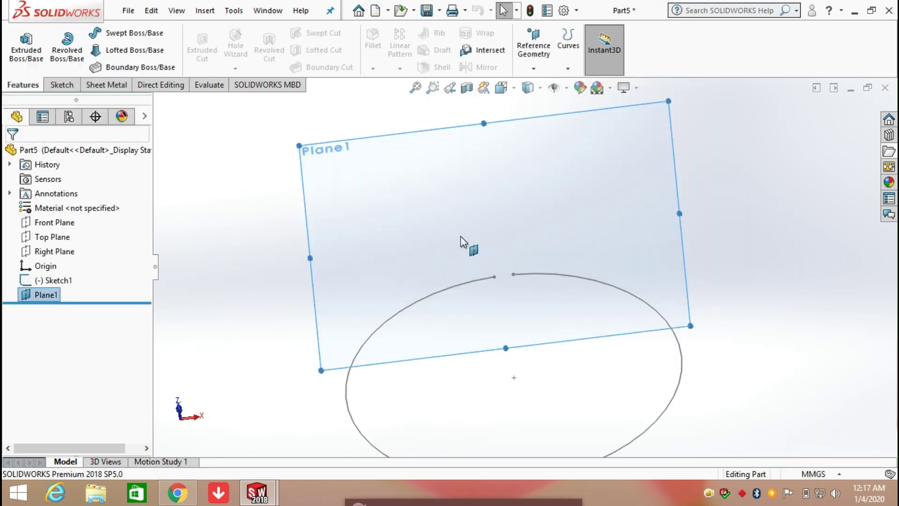
click(460, 236)
key(space)
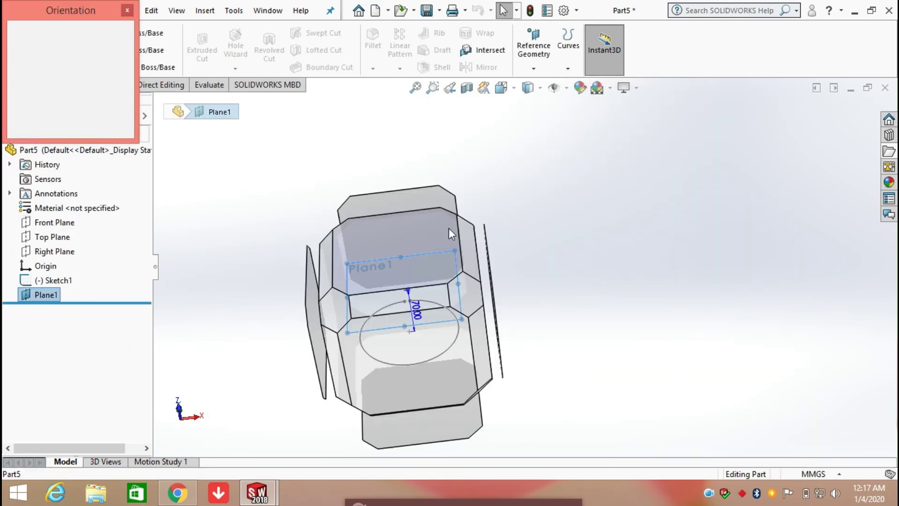
click(433, 237)
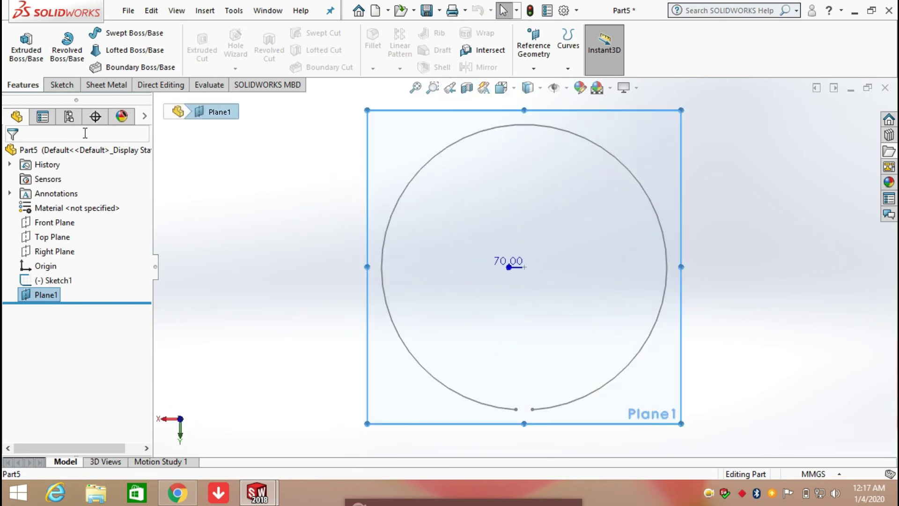
click(62, 84)
click(114, 34)
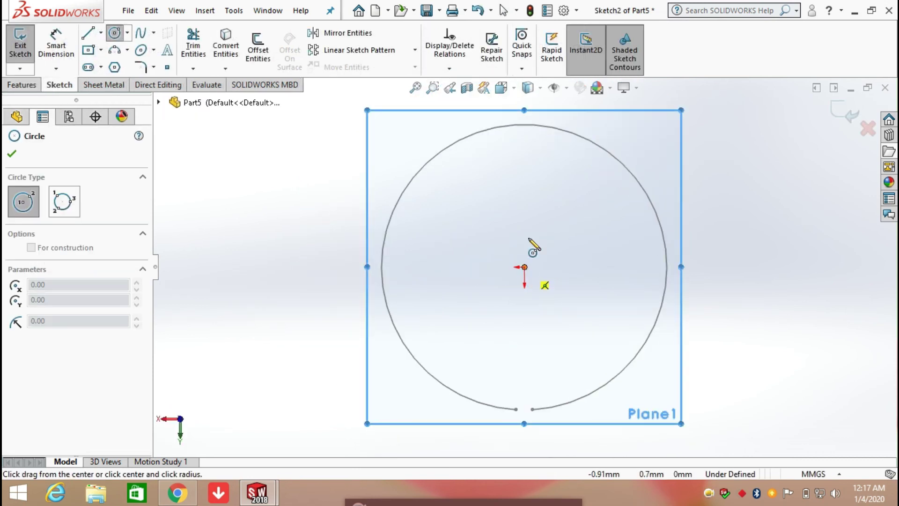
Step: Draw a circle of radius about 21 mm at the origin plus a tiny circle on its bottom
click(525, 267)
click(527, 224)
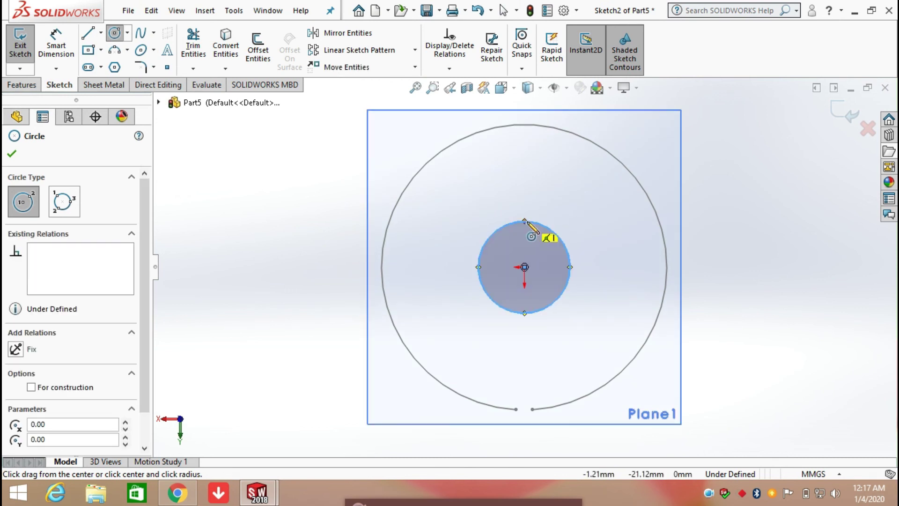
right_click(529, 225)
click(547, 231)
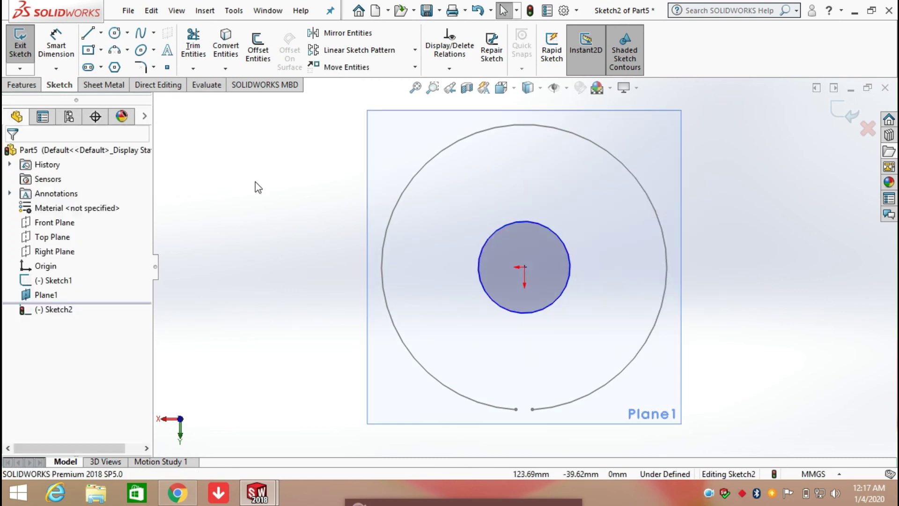
click(114, 33)
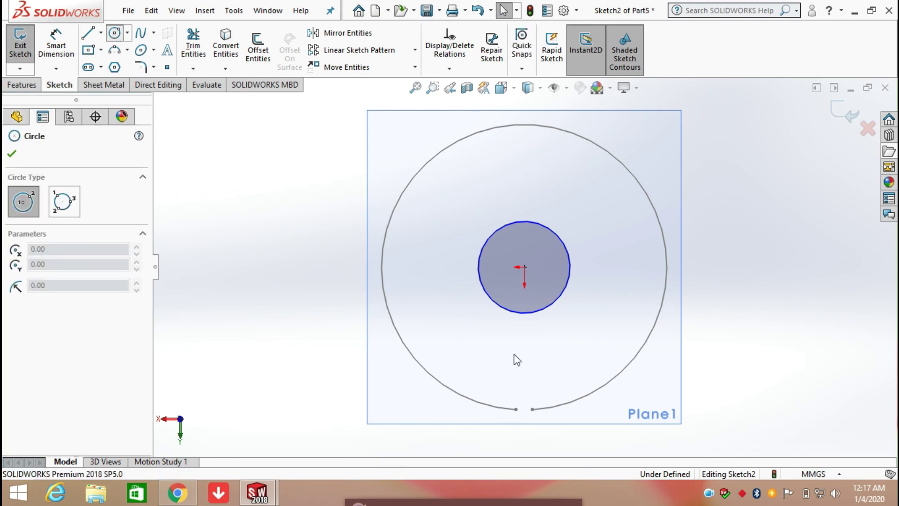
scroll(501, 356, down, 3)
drag(521, 287, 525, 277)
right_click(525, 281)
click(534, 284)
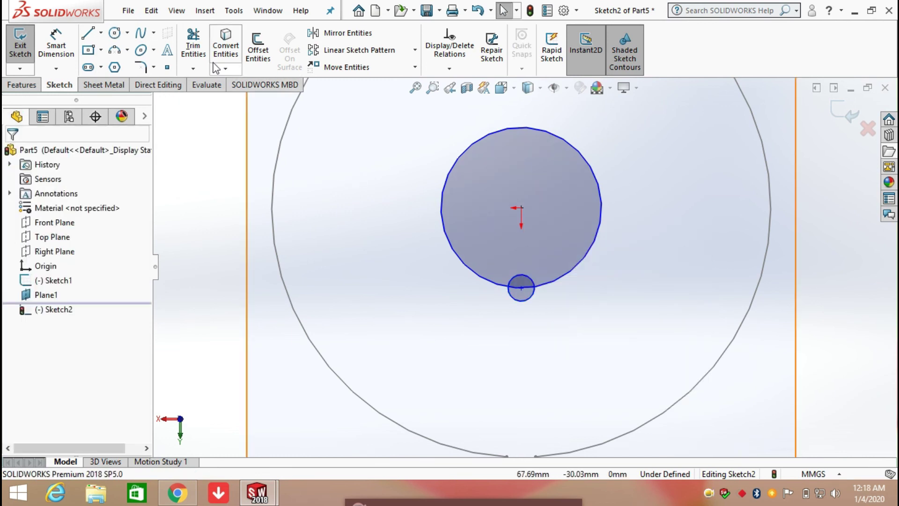
Step: Trim the overlapping arcs to open a bottom gap, exit Sketch2, and orbit to view both circles
click(193, 46)
scroll(475, 248, down, 3)
mouse_move(523, 248)
mouse_down()
mouse_move(527, 269)
mouse_move(508, 322)
mouse_up()
right_click(508, 321)
key(Escape)
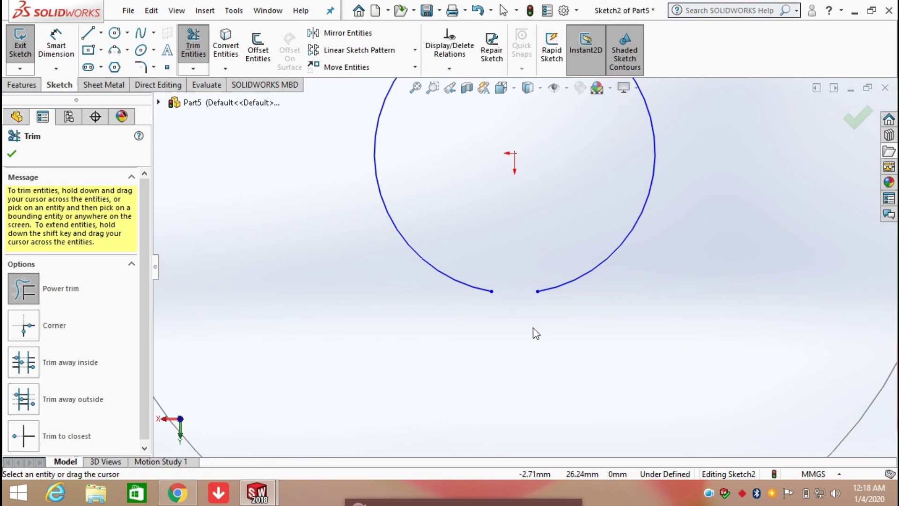
click(11, 153)
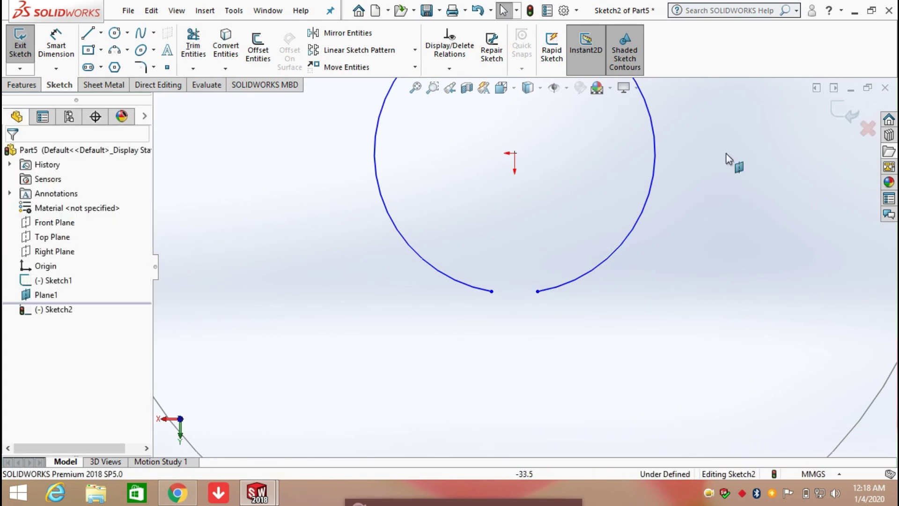
click(843, 111)
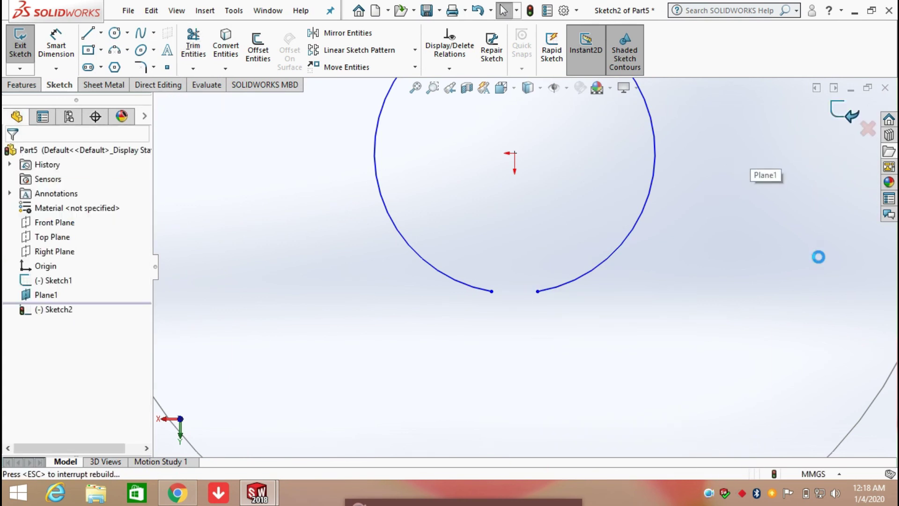
middle_drag(631, 297, 642, 191)
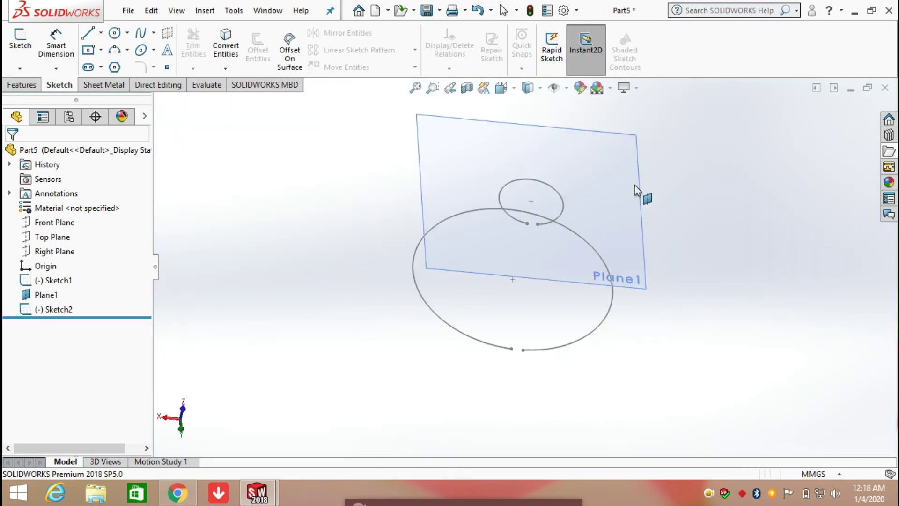
Step: Loft a bend between the large and small gapped circles to form the slit cone
click(106, 86)
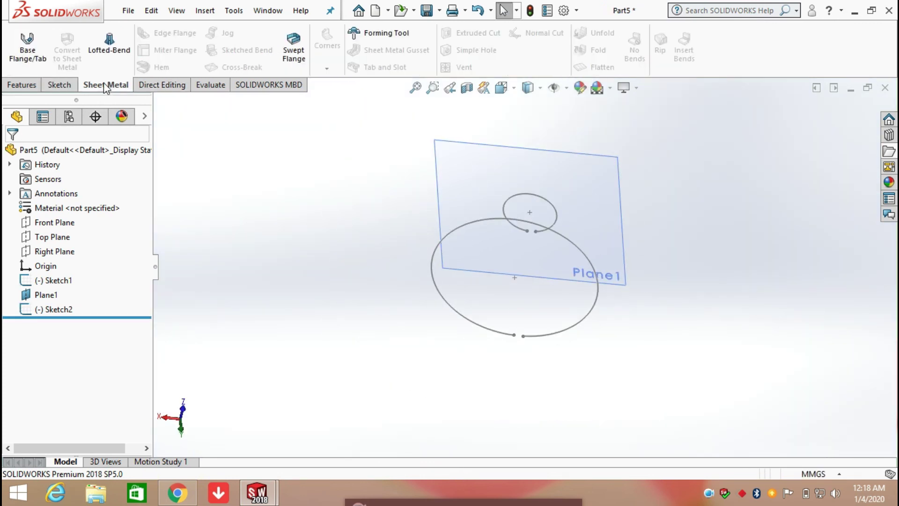
click(110, 47)
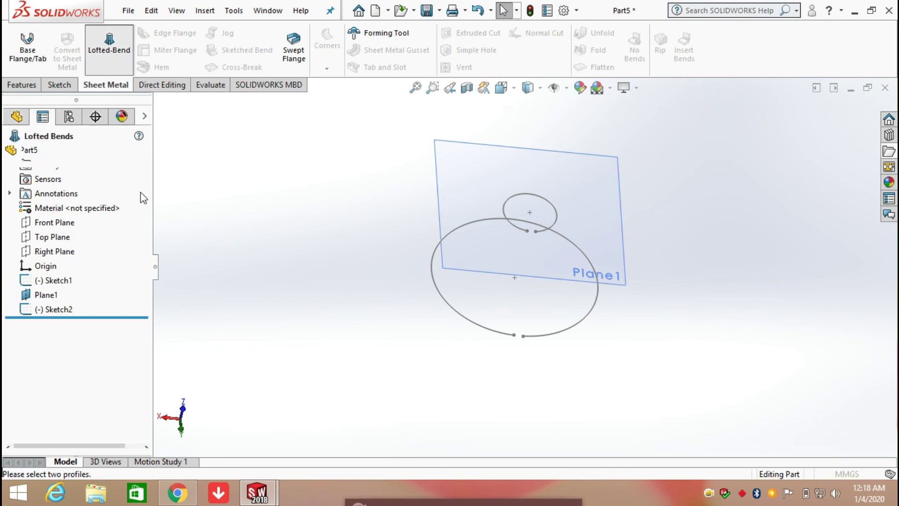
click(463, 315)
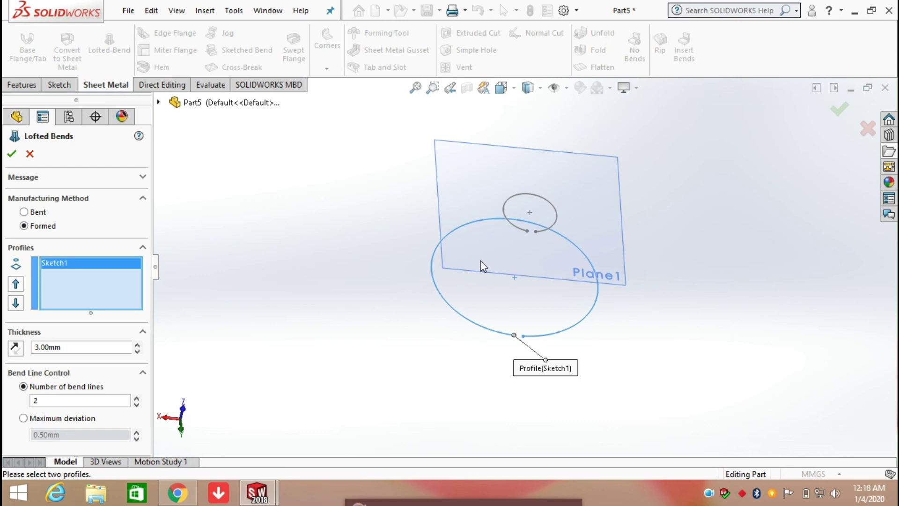
click(507, 208)
middle_drag(546, 377, 548, 323)
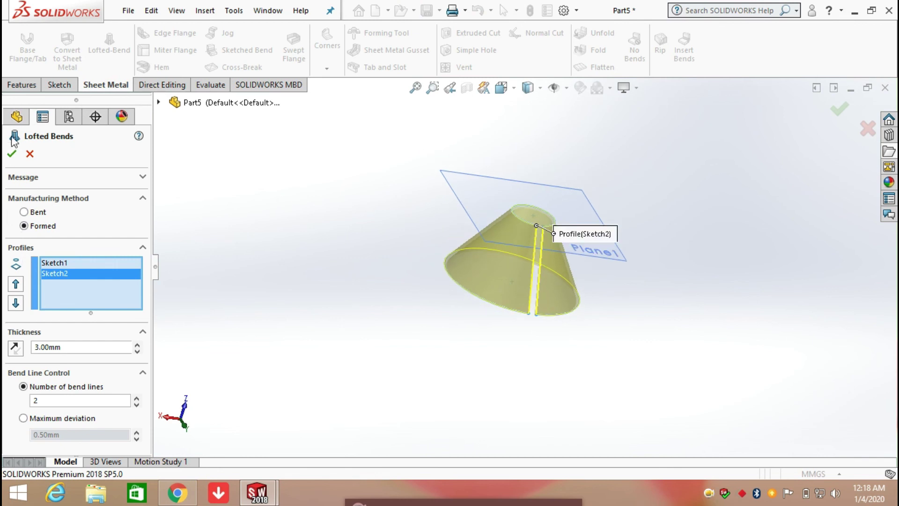
click(11, 154)
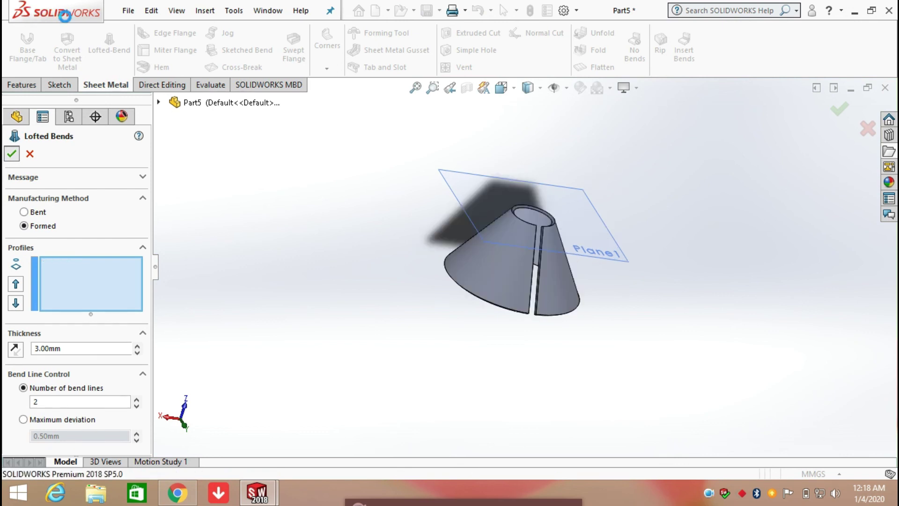
click(593, 240)
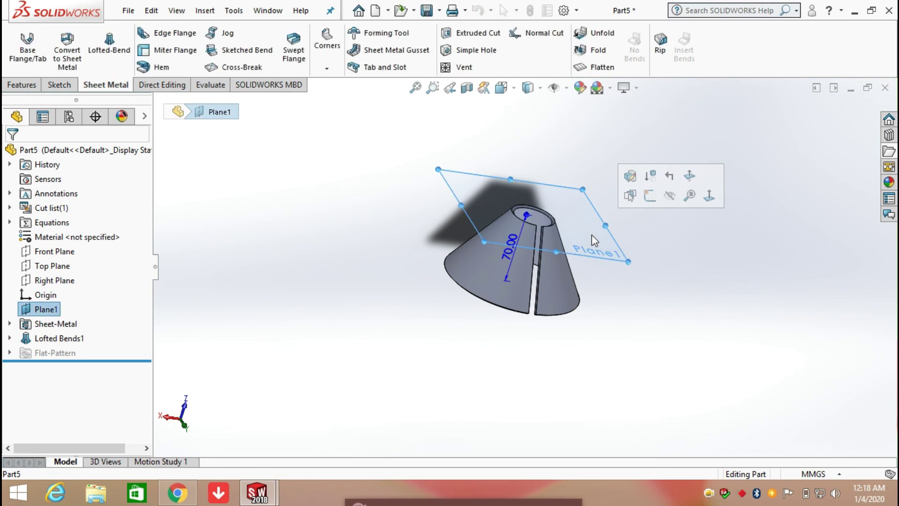
Step: Hide Plane1, switch to Shaded display without edges, and orbit the cone upright
click(676, 199)
click(539, 91)
click(532, 122)
middle_drag(559, 257, 484, 244)
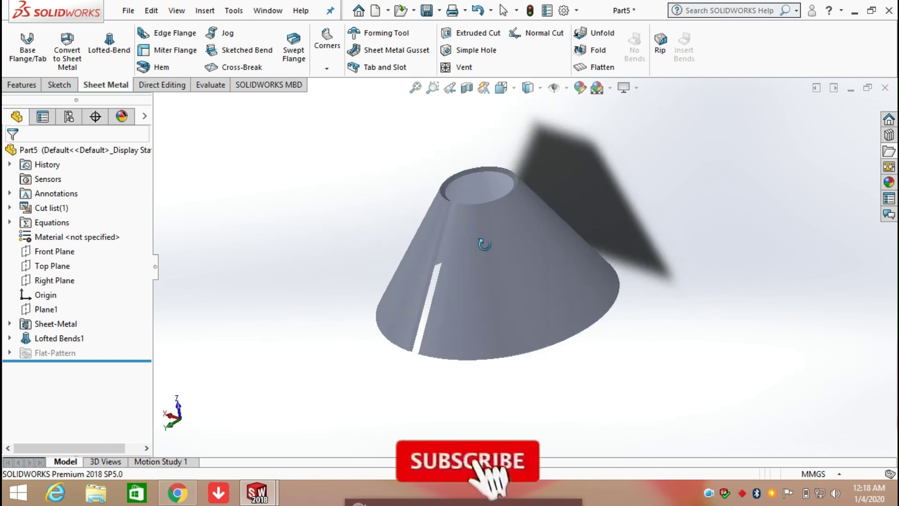